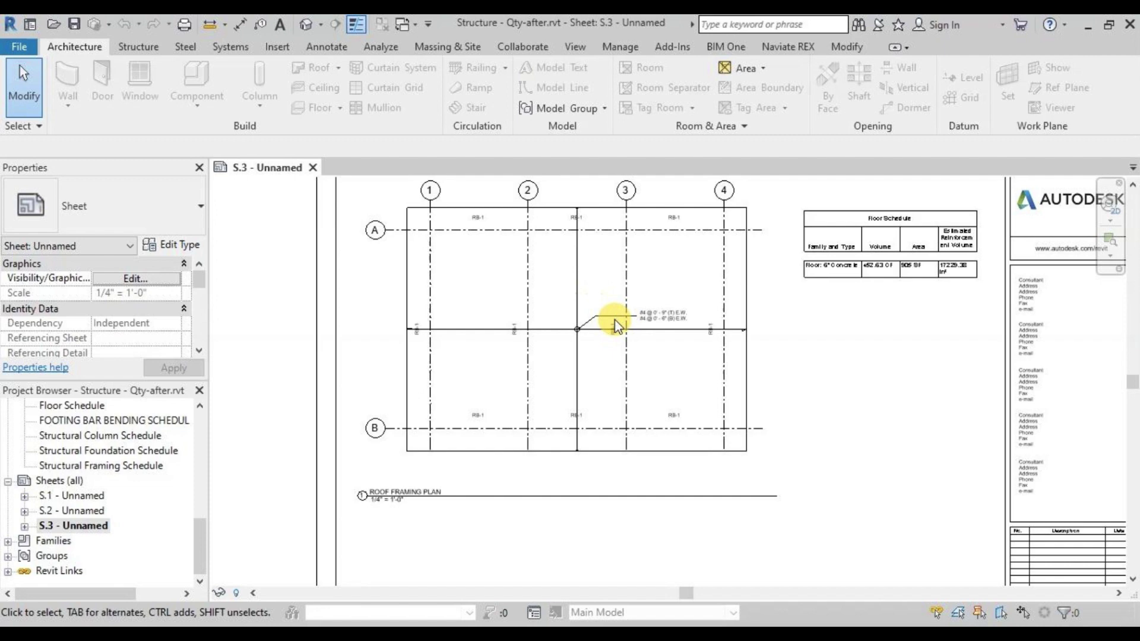
- Start a new schedule through the View tab's Schedule/Quantities command
scroll(618, 324, "up", 3)
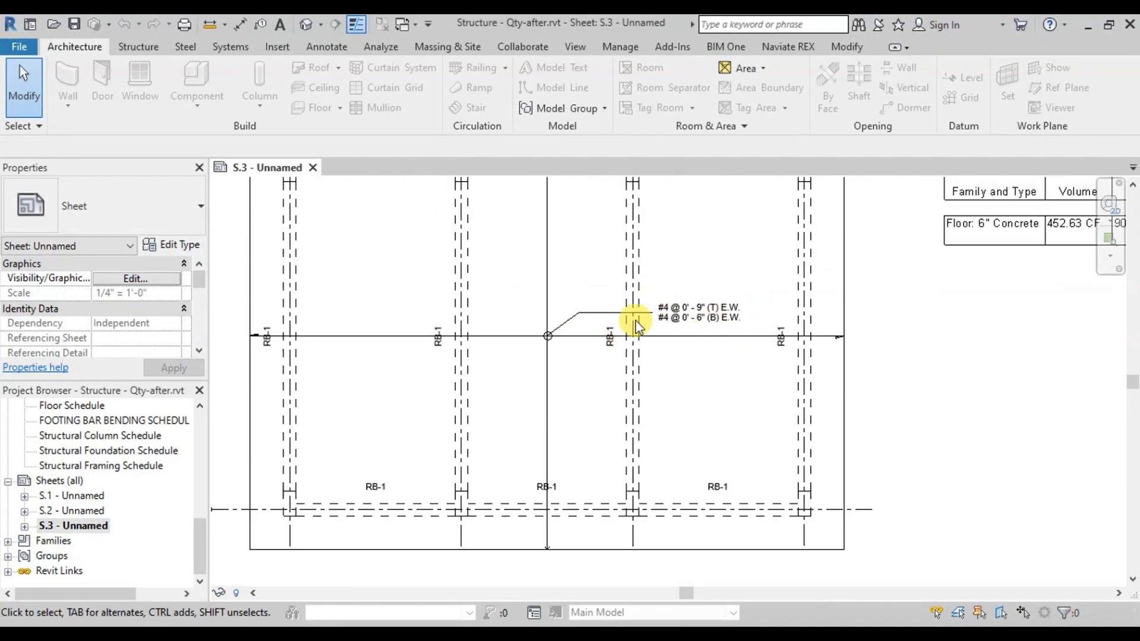
scroll(573, 439, "down", 4)
scroll(611, 407, "up", 2)
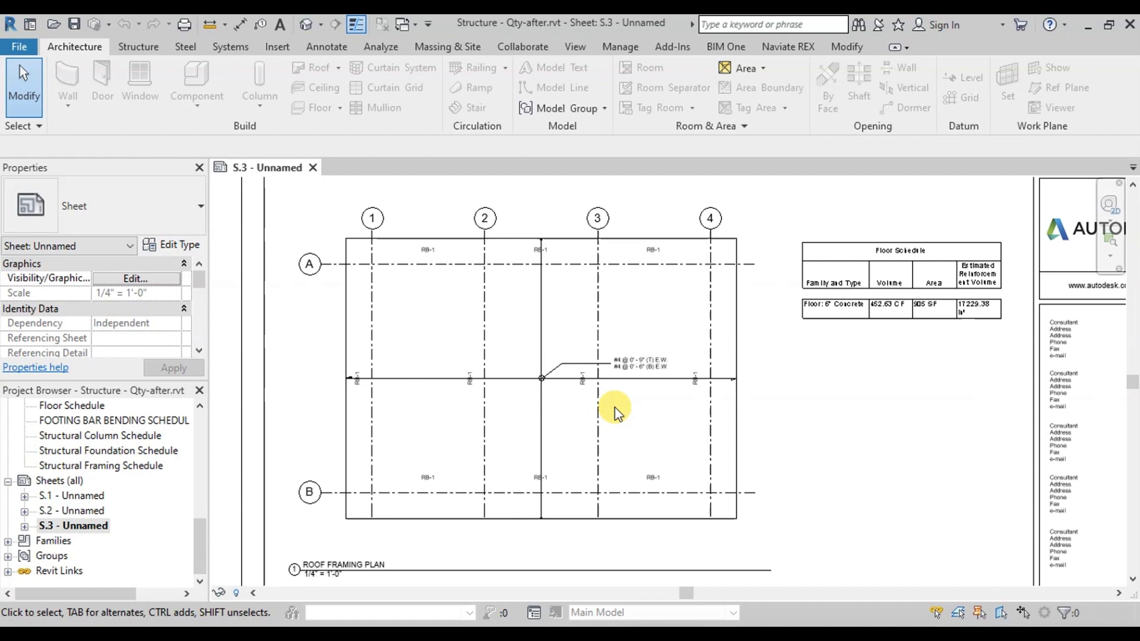
left_click(578, 49)
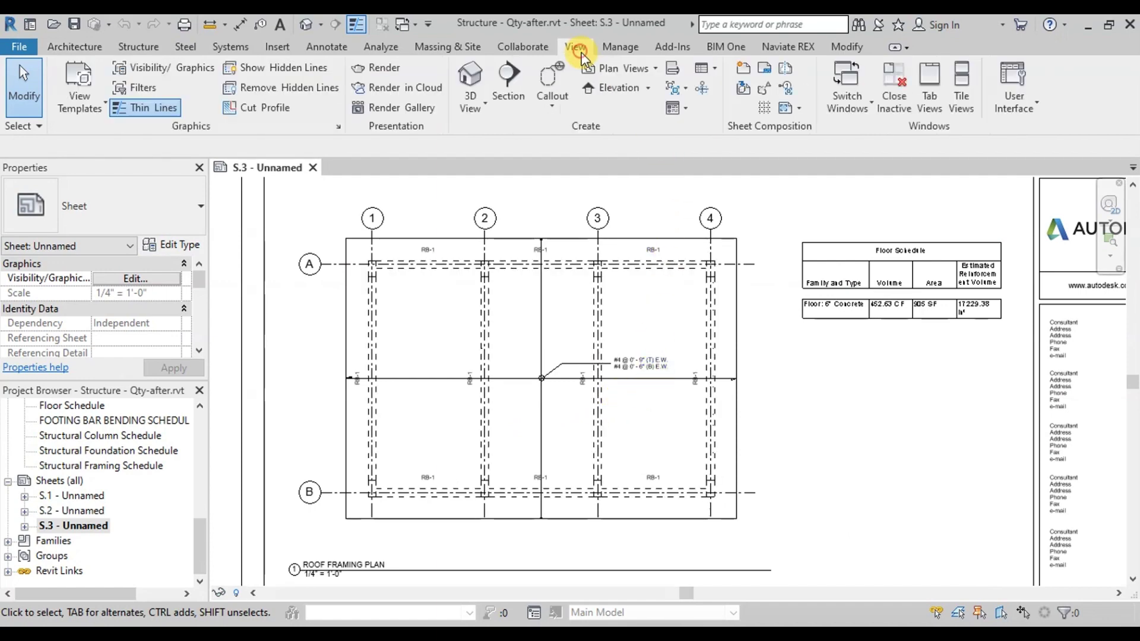
left_click(703, 67)
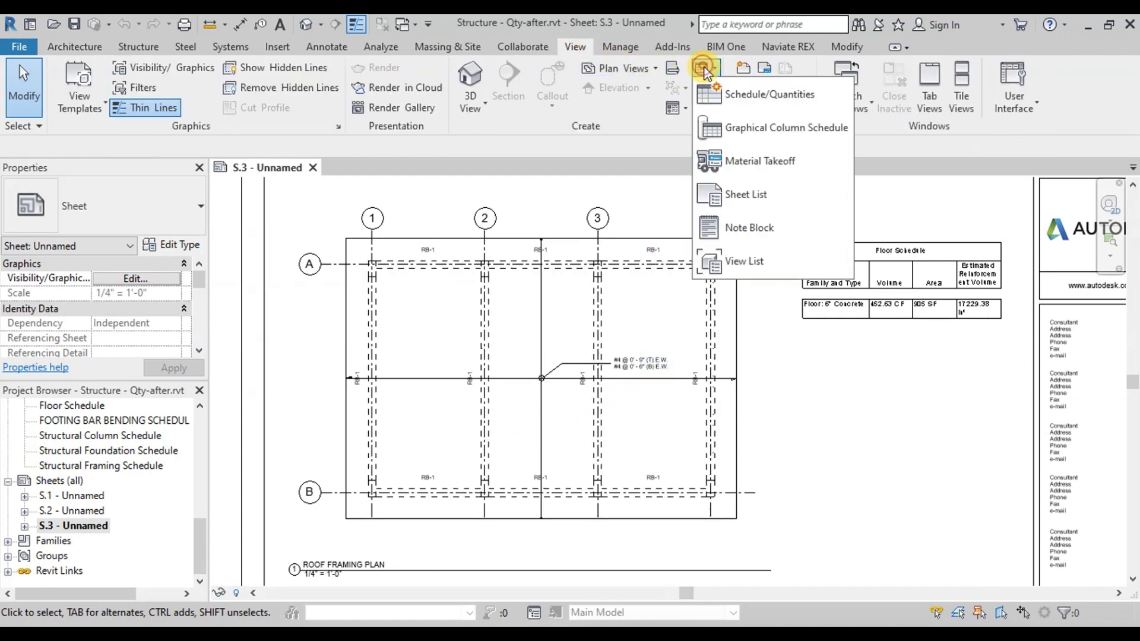
left_click(720, 91)
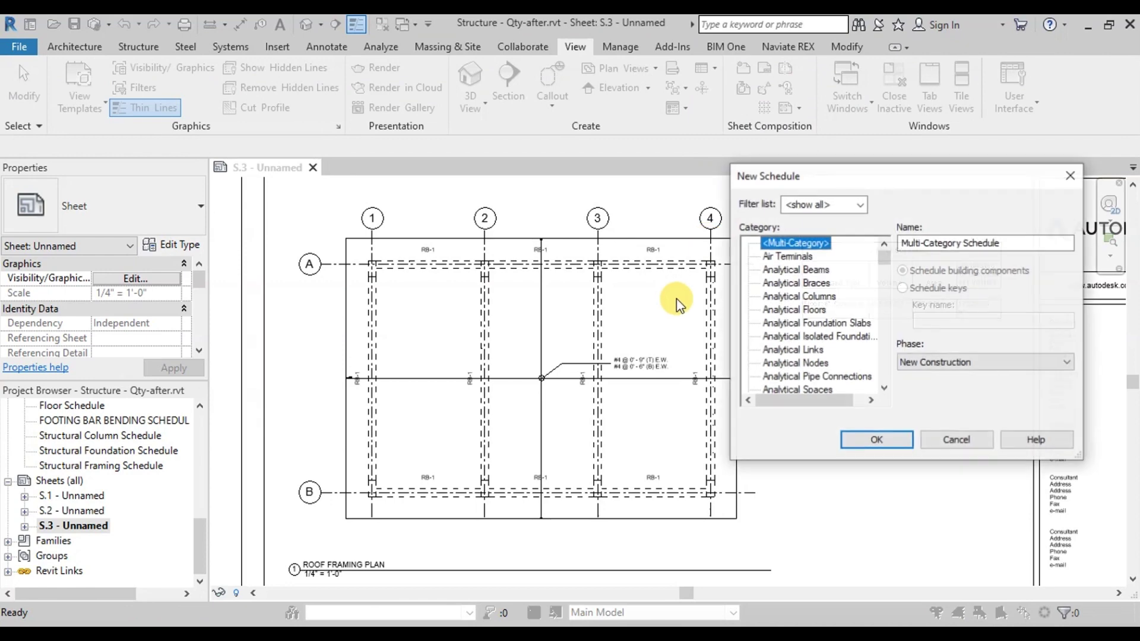
- Choose the Structural Rebar category and name the schedule 'SLAB BAR BENDING SCHEDULE'
left_click(789, 324)
key("r")
scroll(796, 356, "down", 8)
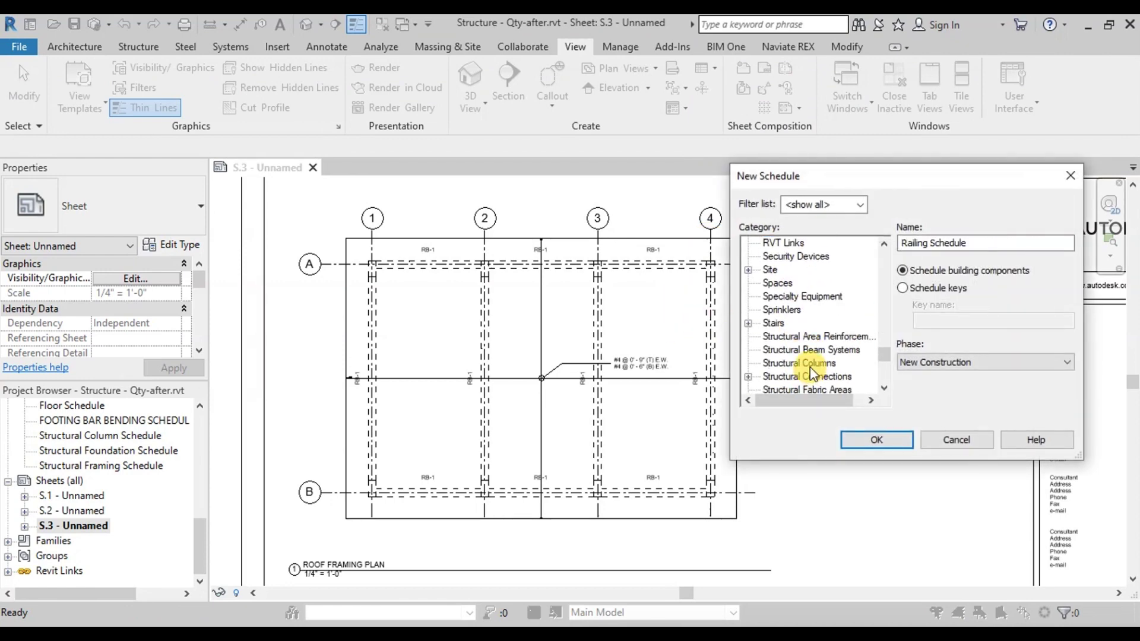
left_click(822, 323)
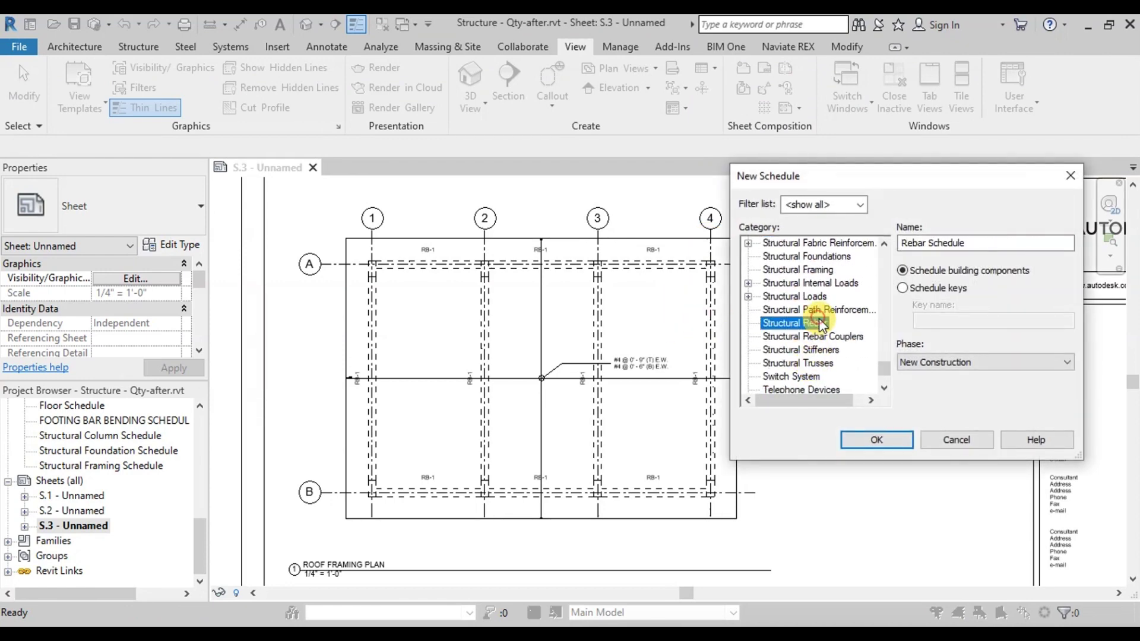
left_click_drag(970, 243, 879, 241)
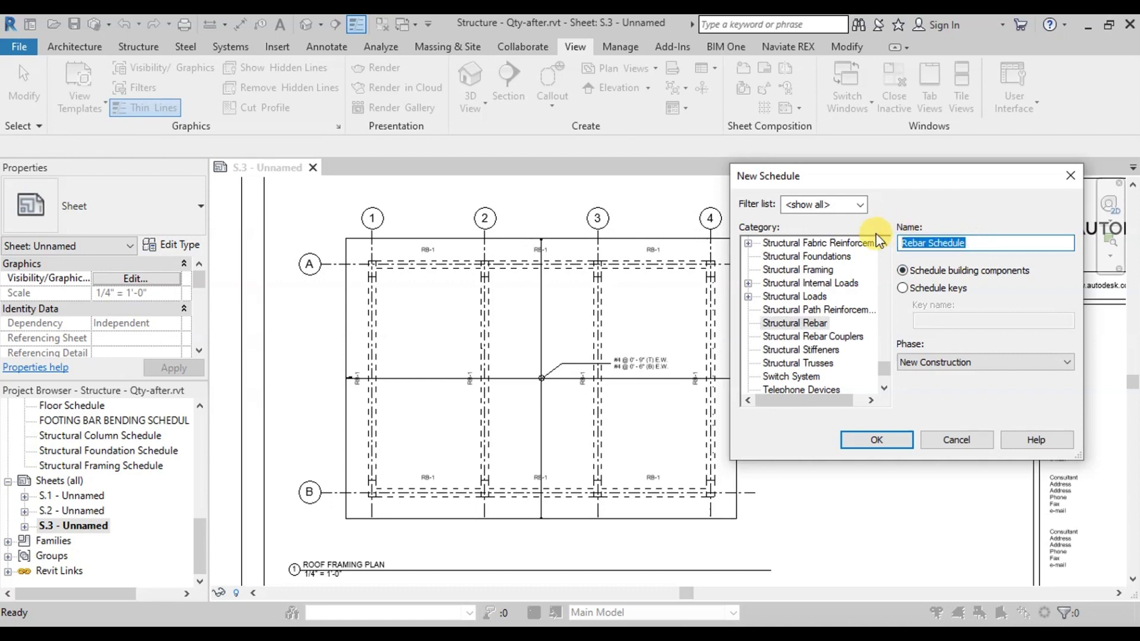
type("SLAB BAR ")
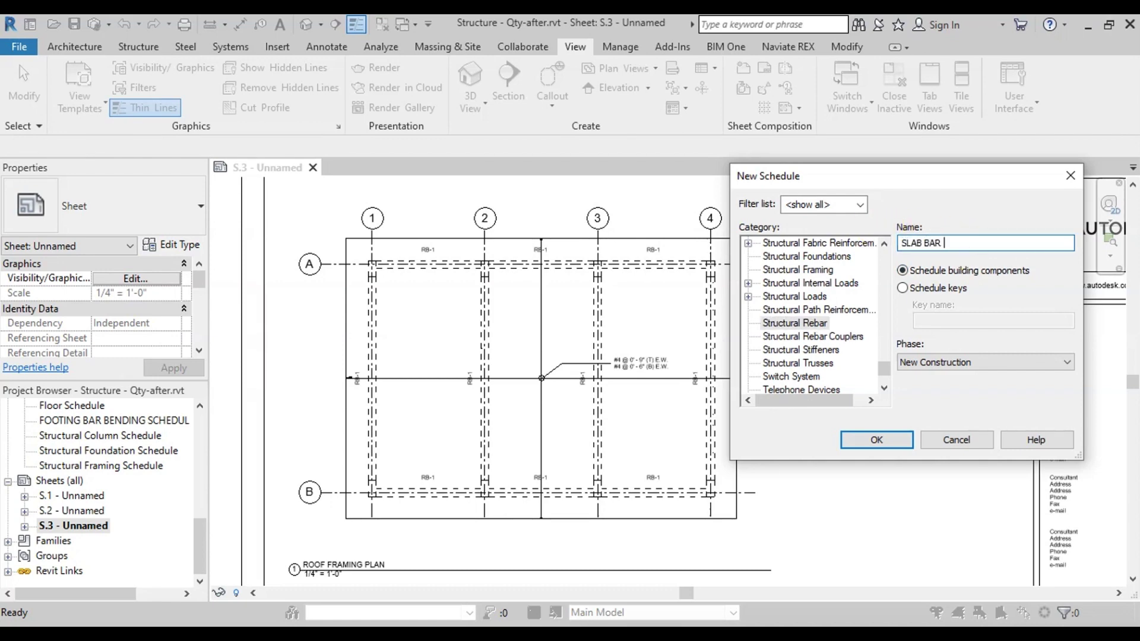
type("BENDING SC")
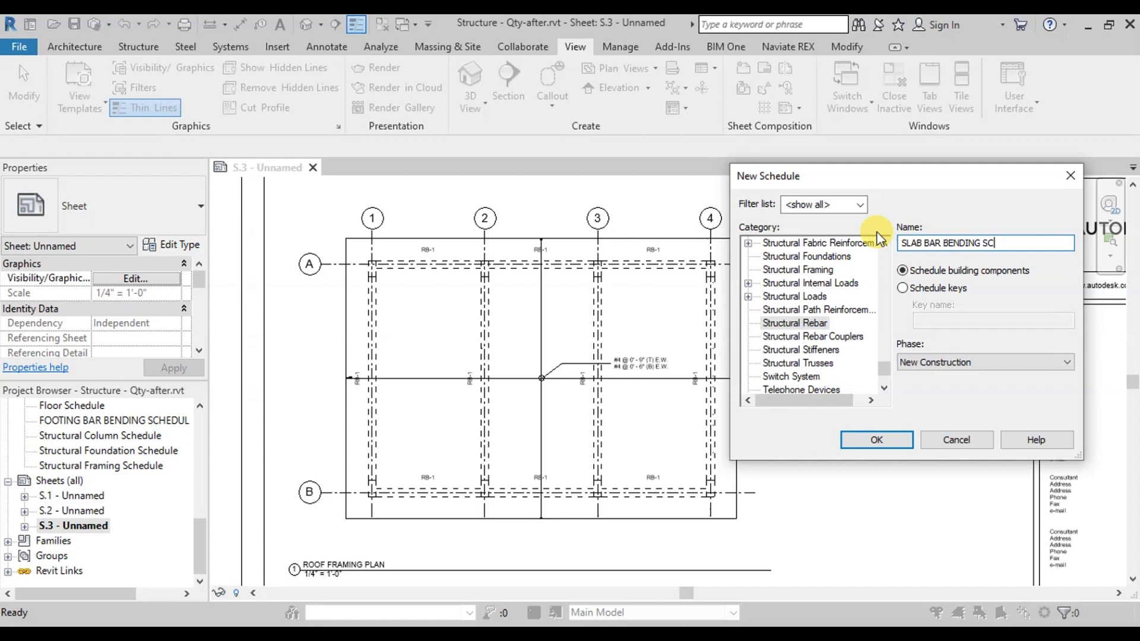
type("HEDULE")
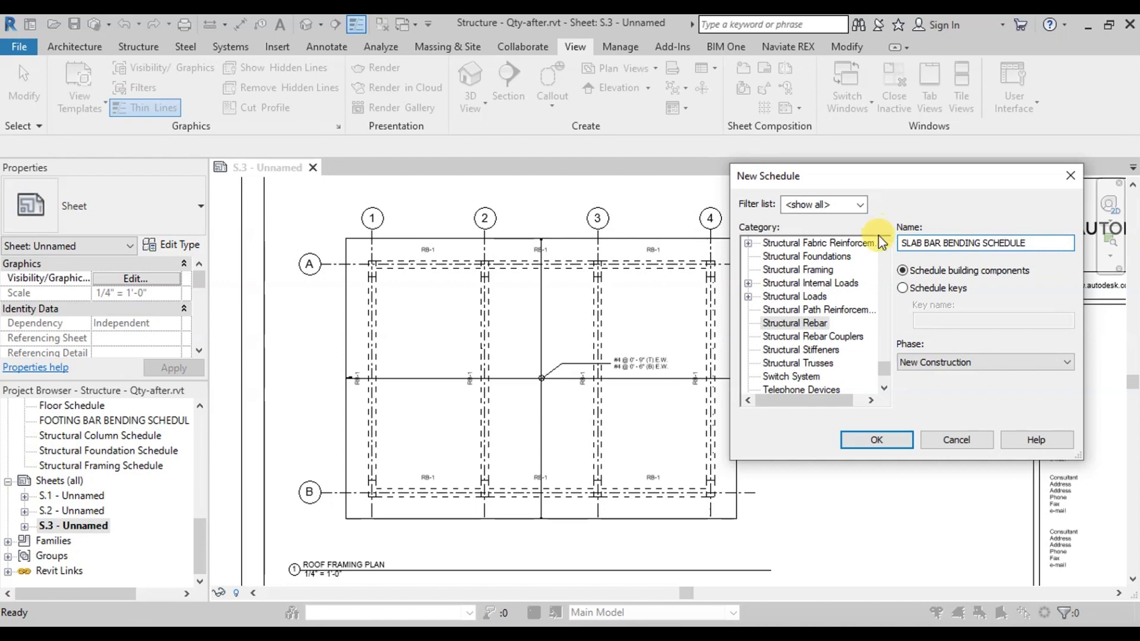
- Create the schedule and add Host Category and Bar Diameter as its first columns
left_click(879, 440)
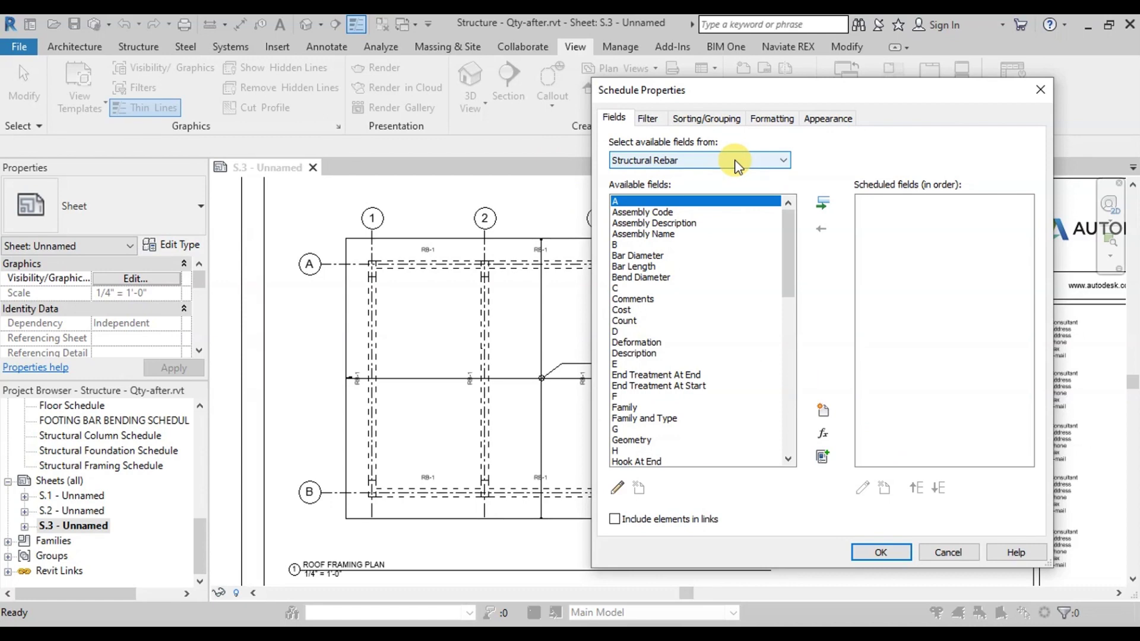
left_click(637, 277)
left_click(638, 461)
scroll(648, 454, "down", 2)
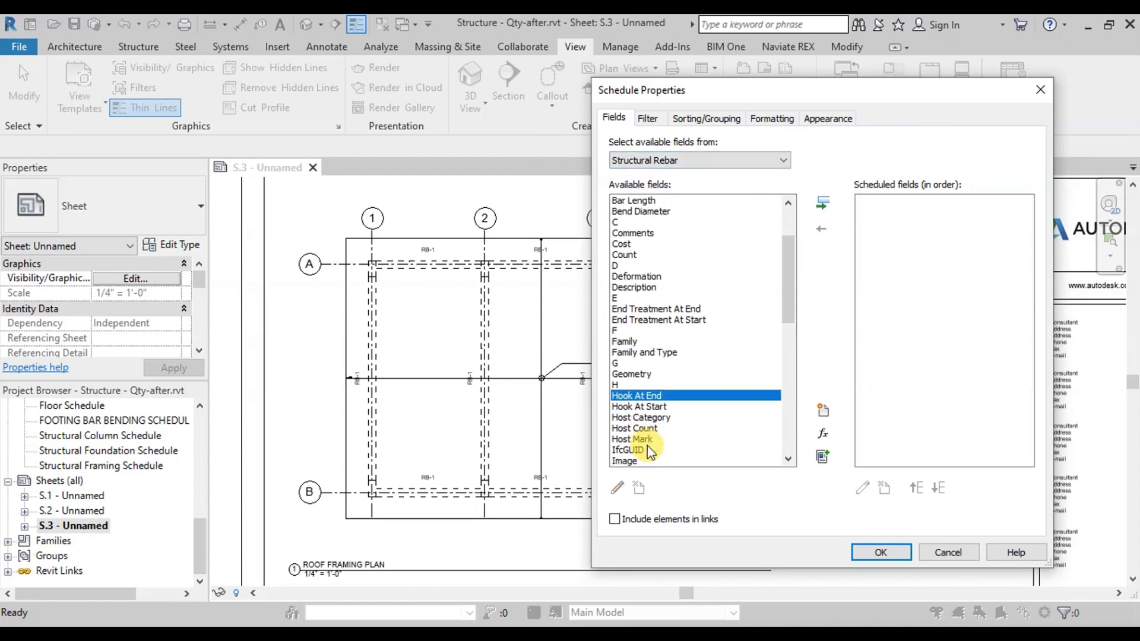
scroll(648, 453, "down", 4)
left_click(651, 277)
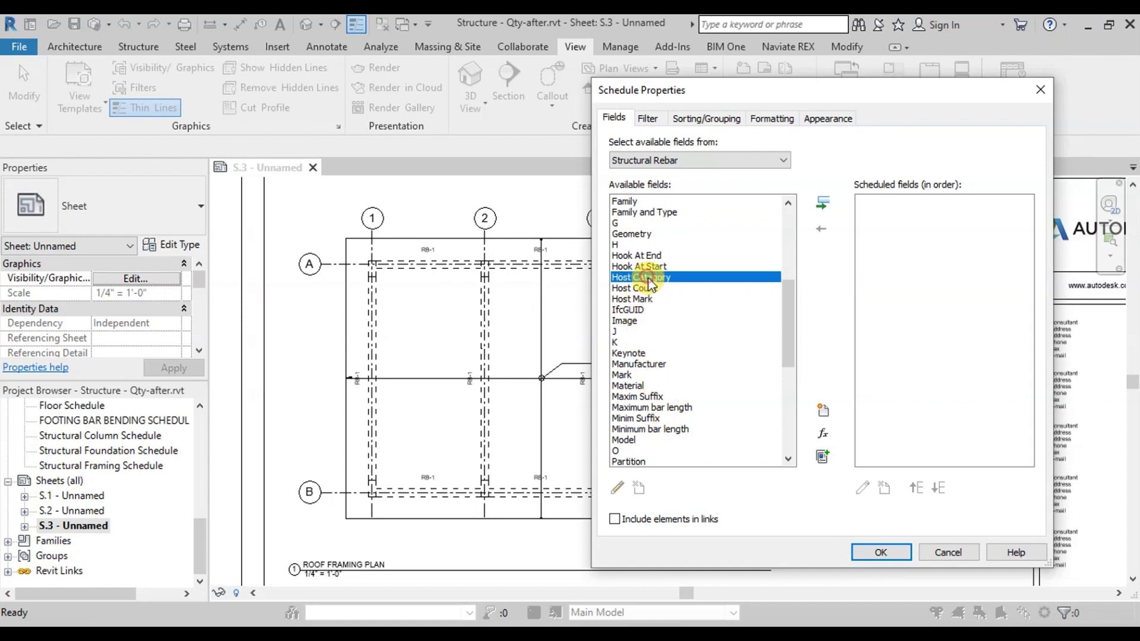
double_click(651, 278)
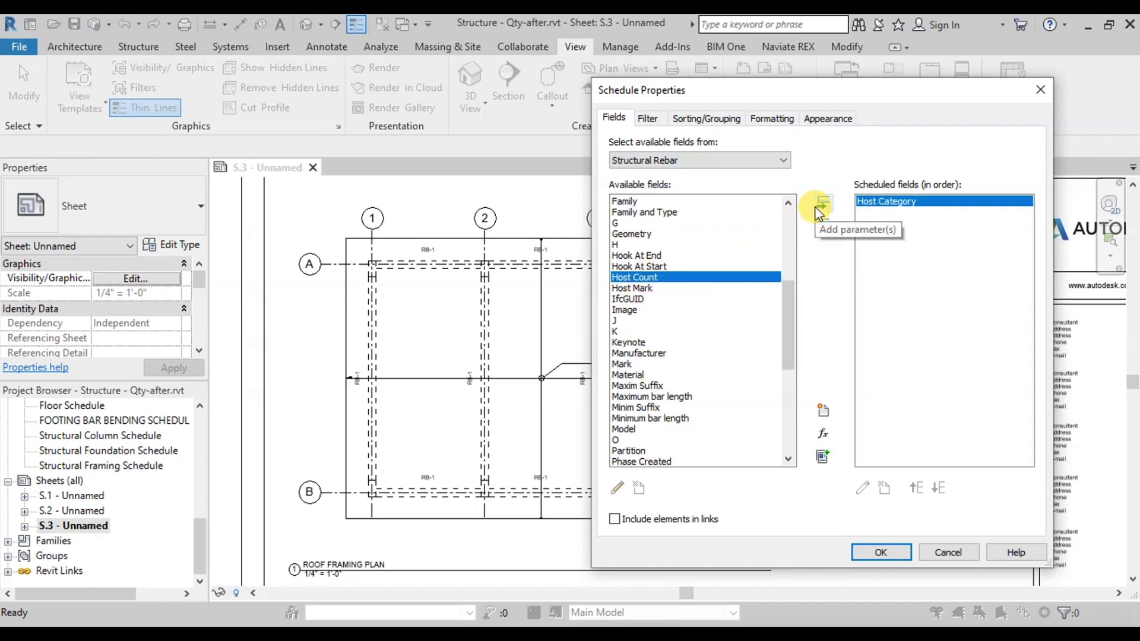
key("b")
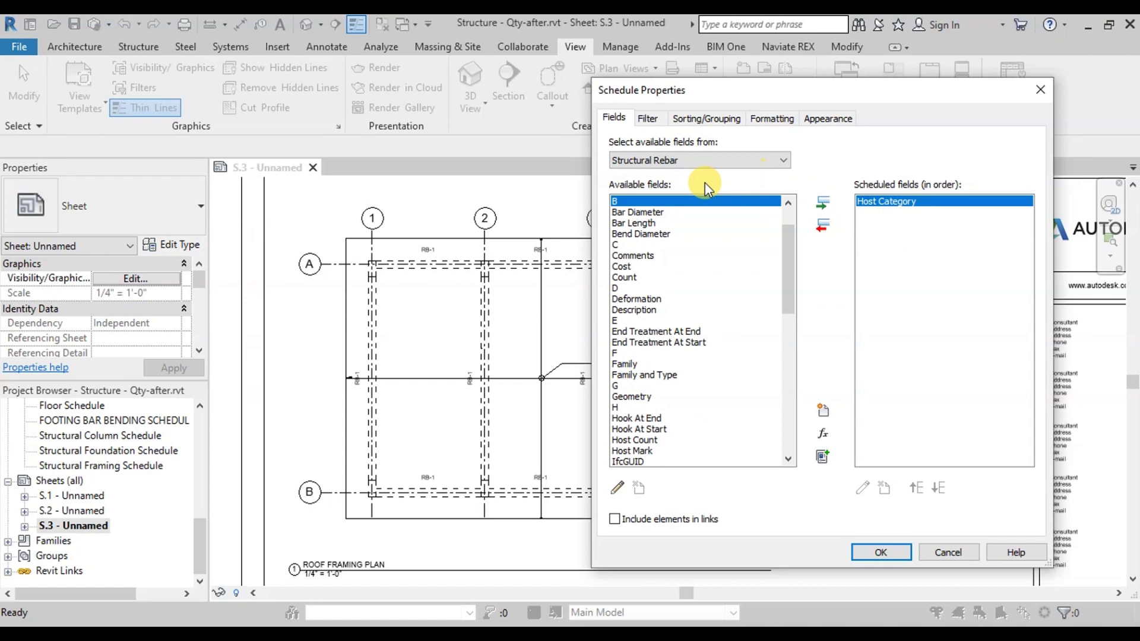
left_click(652, 212)
double_click(652, 212)
- Add the Type, Bar Length, Quantity and Total Bar Length columns
key("t")
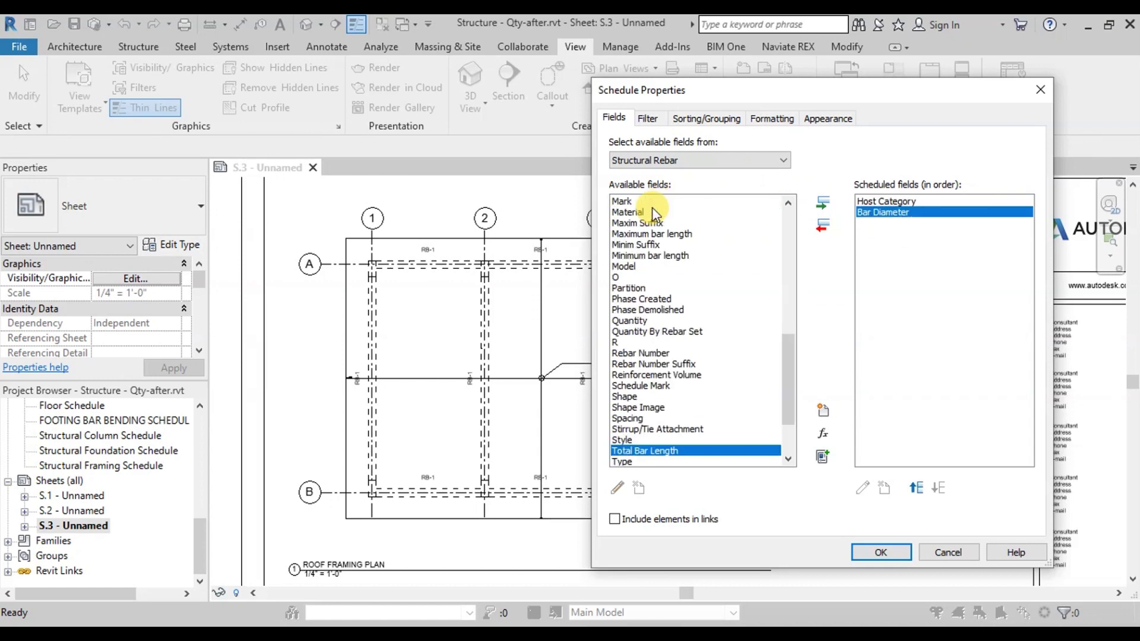
double_click(622, 463)
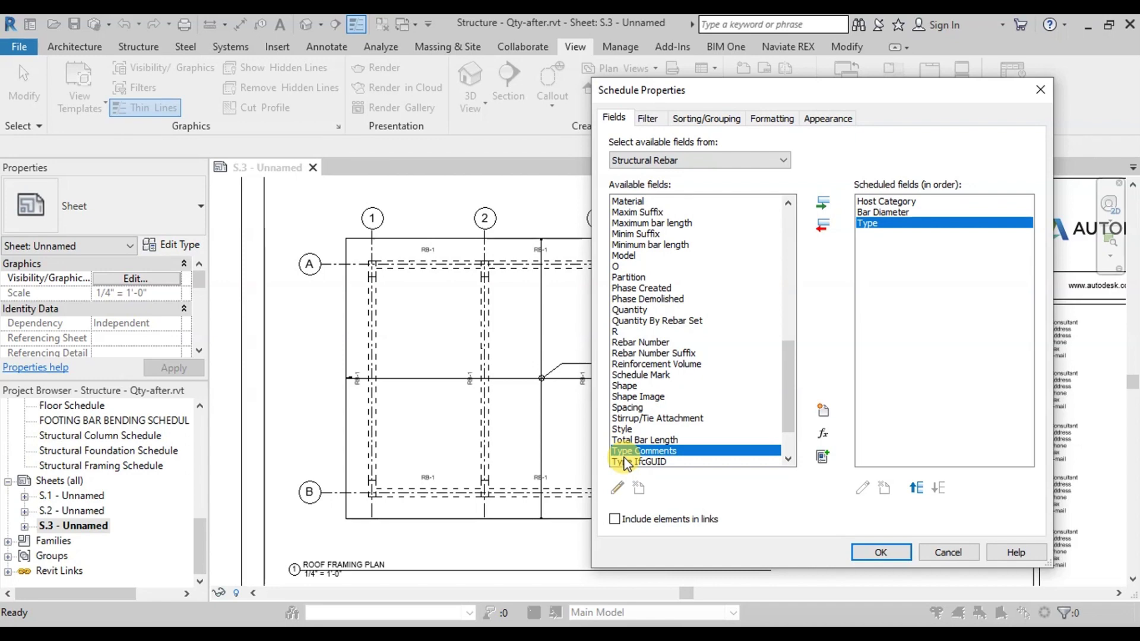
key("b")
double_click(641, 213)
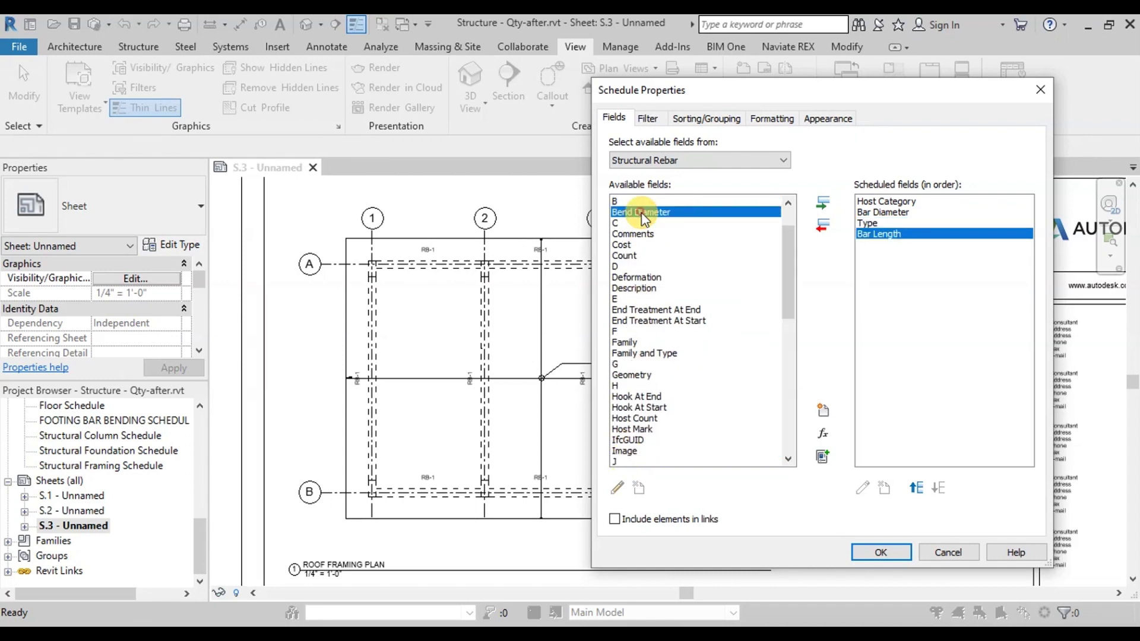
key("q")
double_click(630, 451)
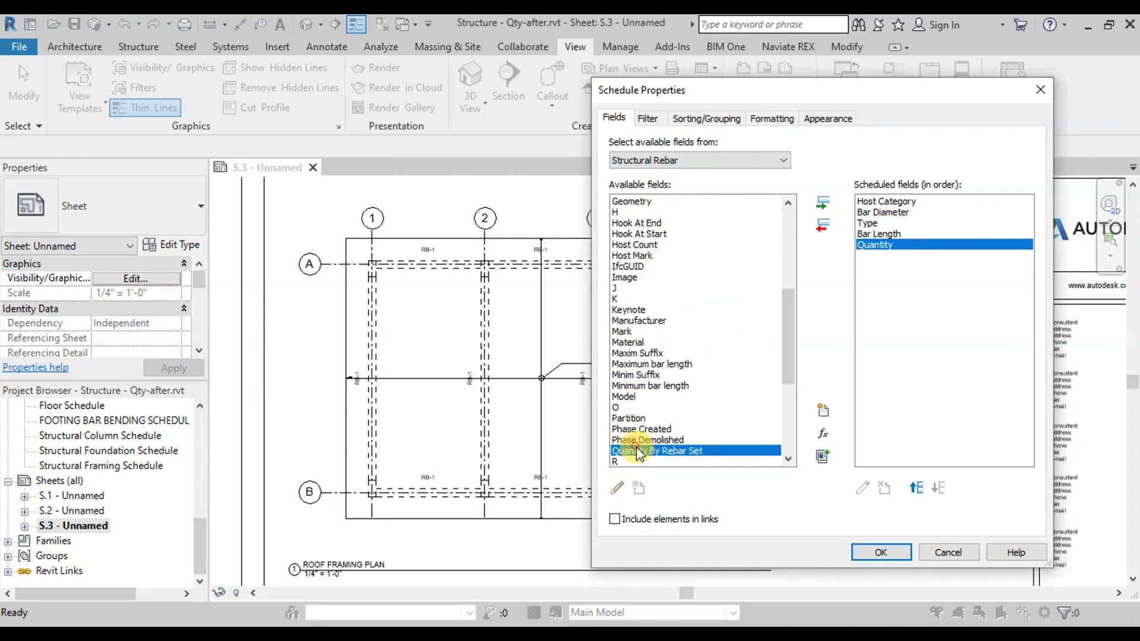
key("t")
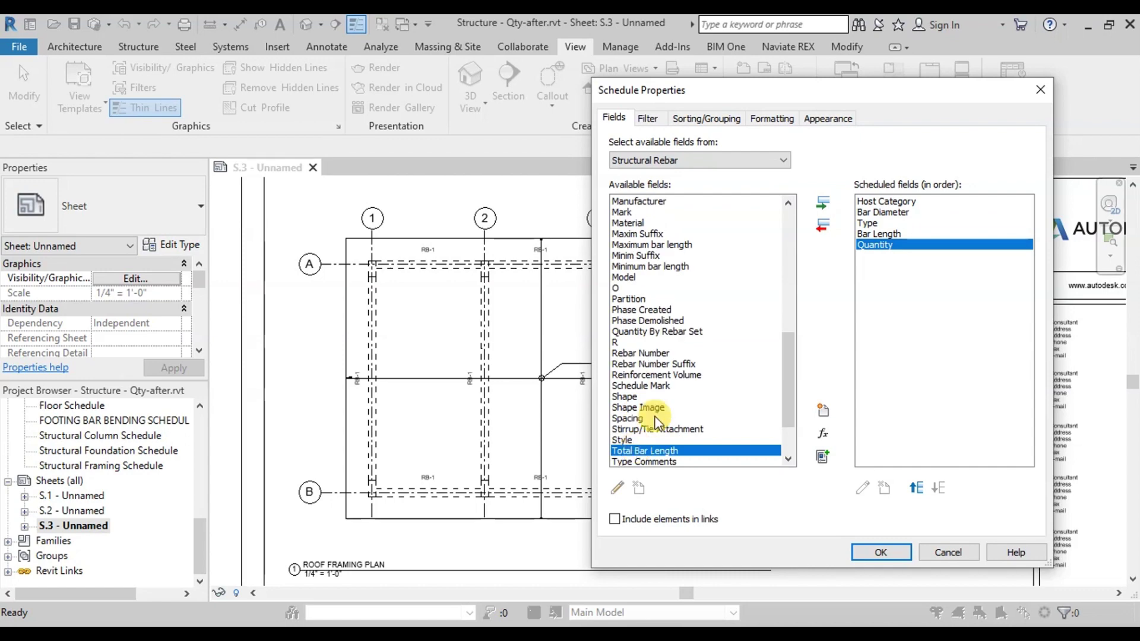
key("q")
double_click(646, 453)
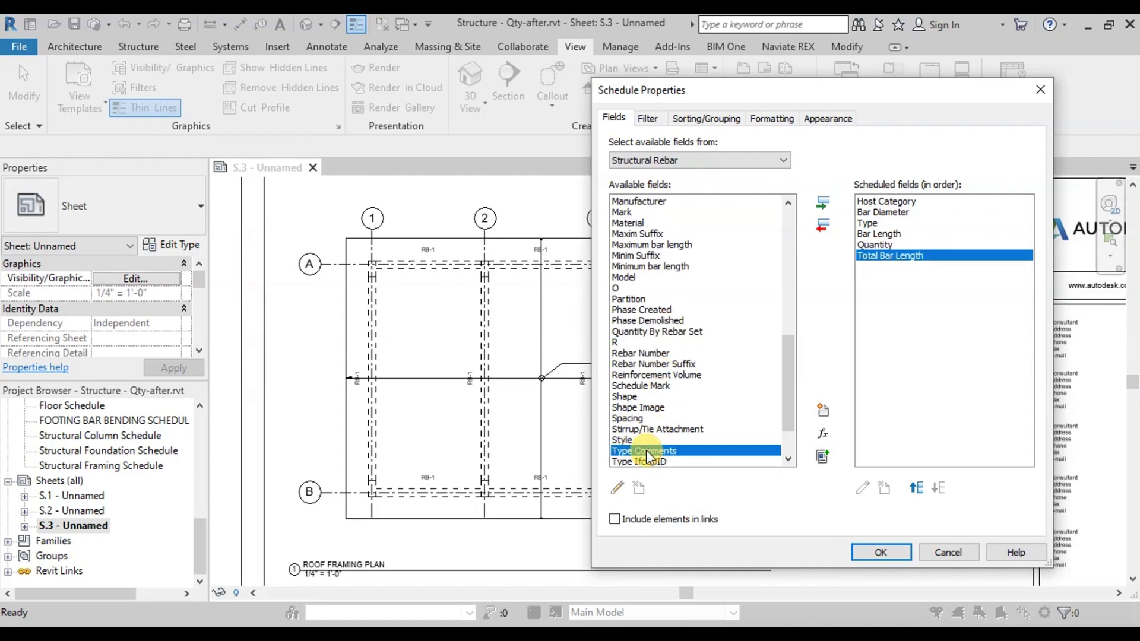
- Add the Reinforcement Volume, Shape and Image columns
key("r")
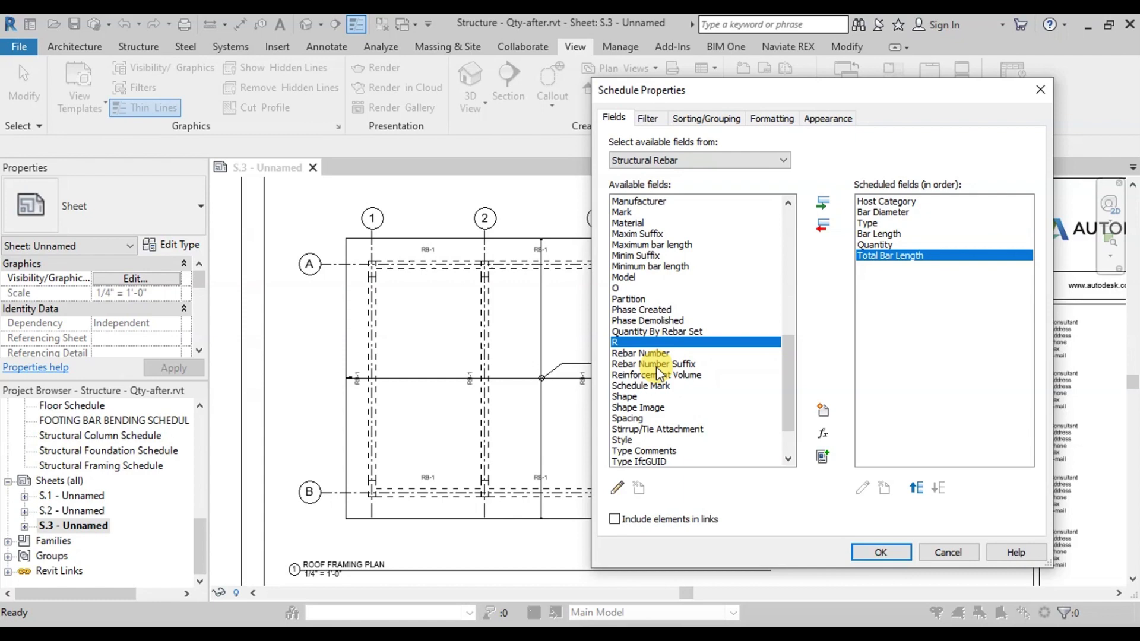
double_click(659, 374)
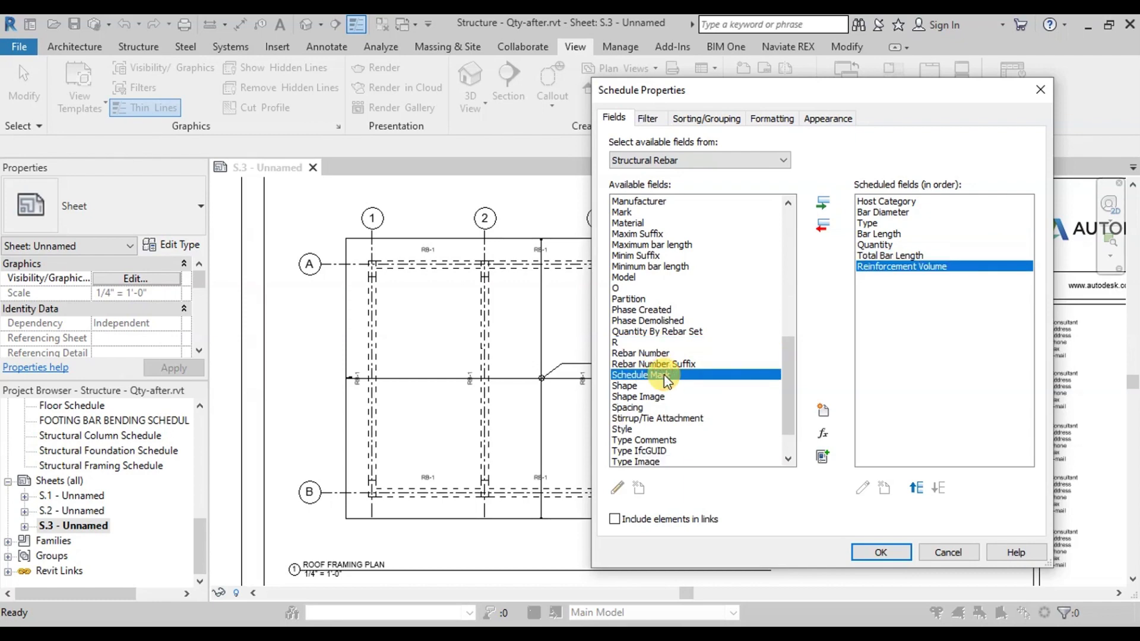
double_click(623, 386)
key("i")
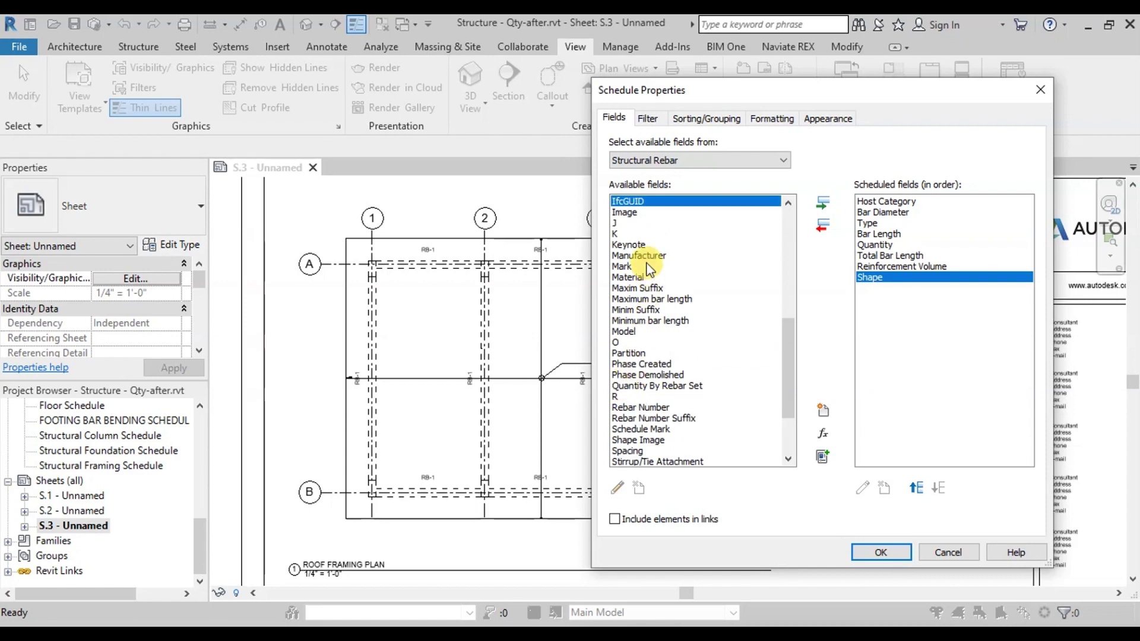
double_click(627, 214)
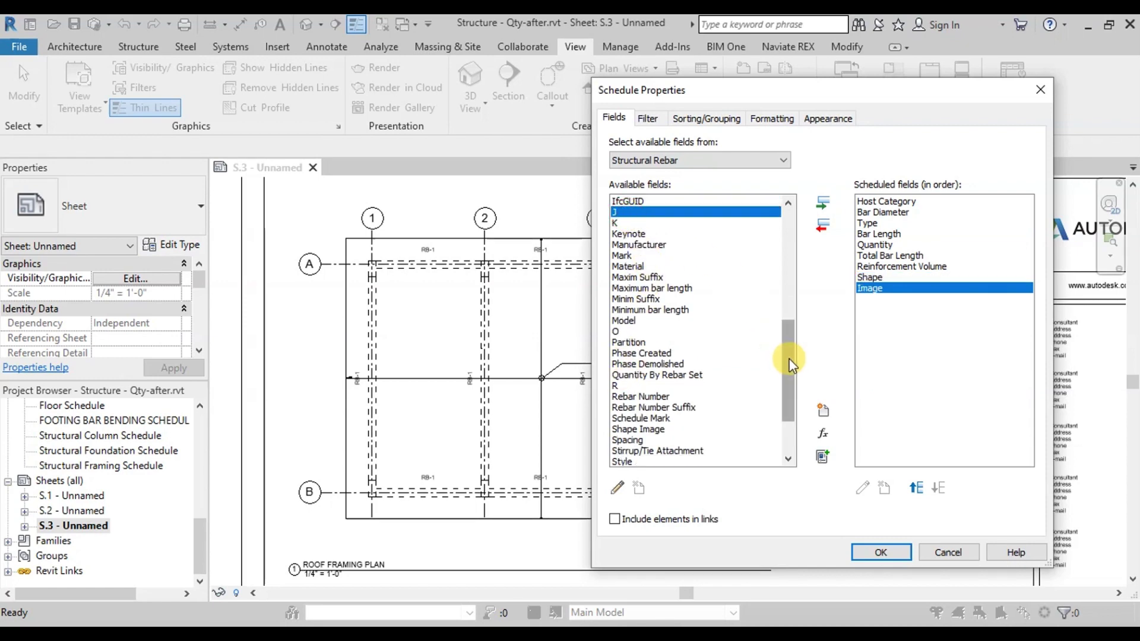
- Add dimension columns A, B and G plus Comments, then open the schedule
scroll(784, 351, "up", 10)
double_click(618, 202)
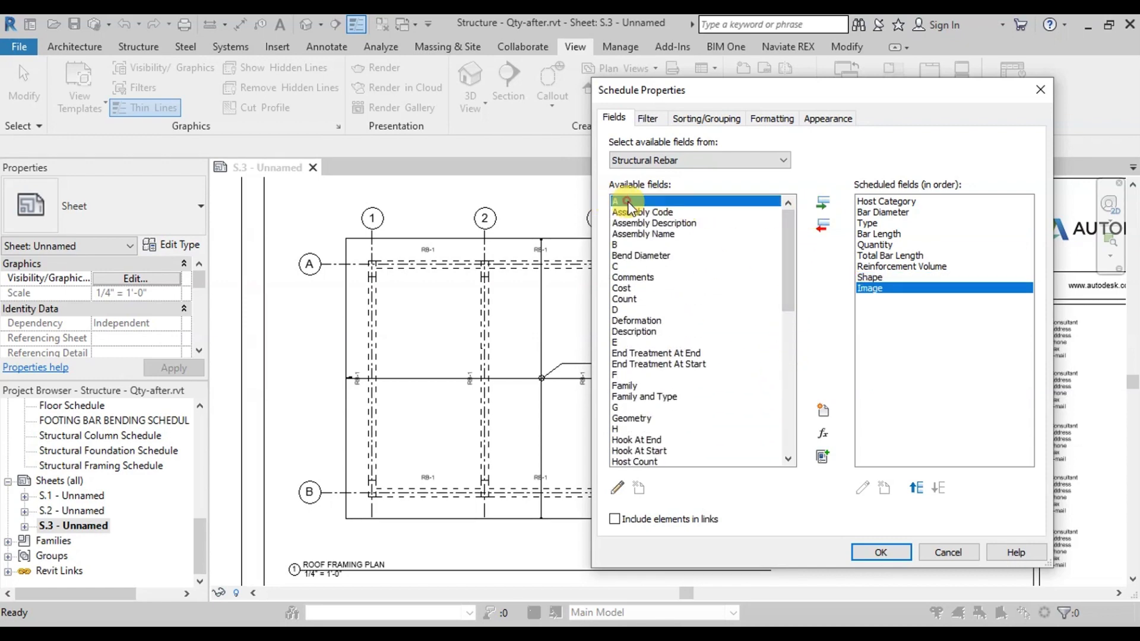
double_click(629, 235)
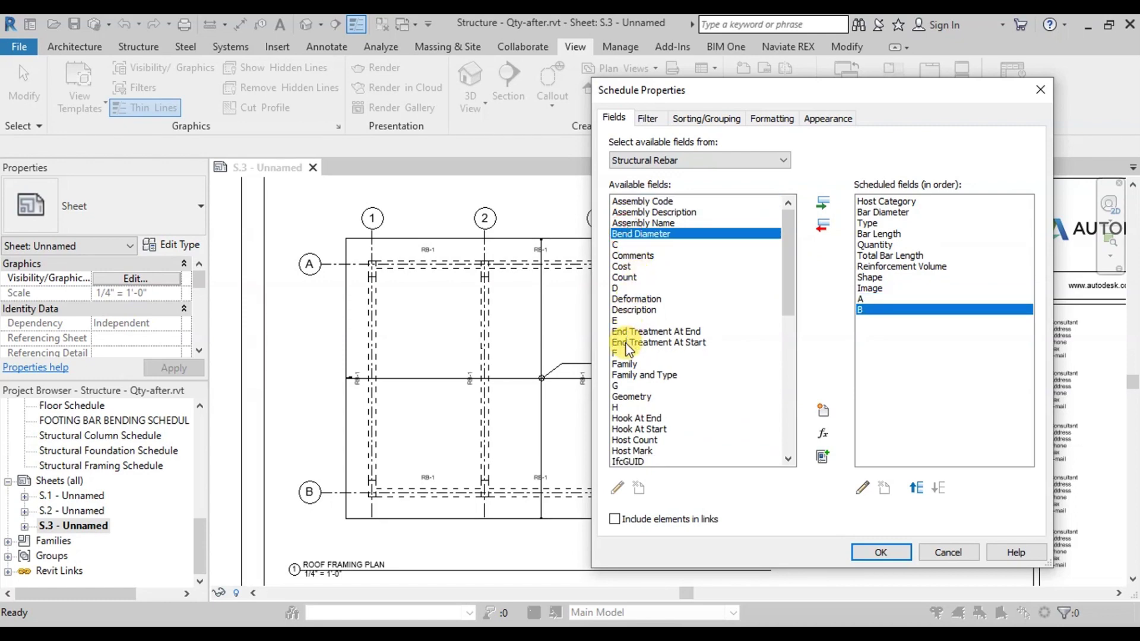
left_click(623, 387)
double_click(623, 386)
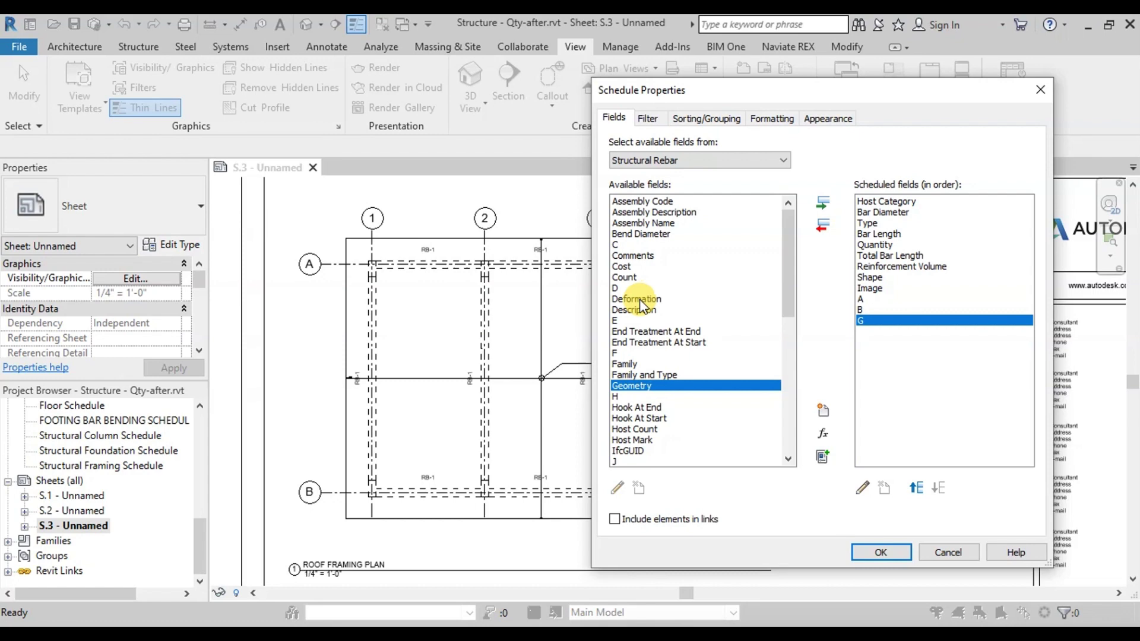
double_click(631, 255)
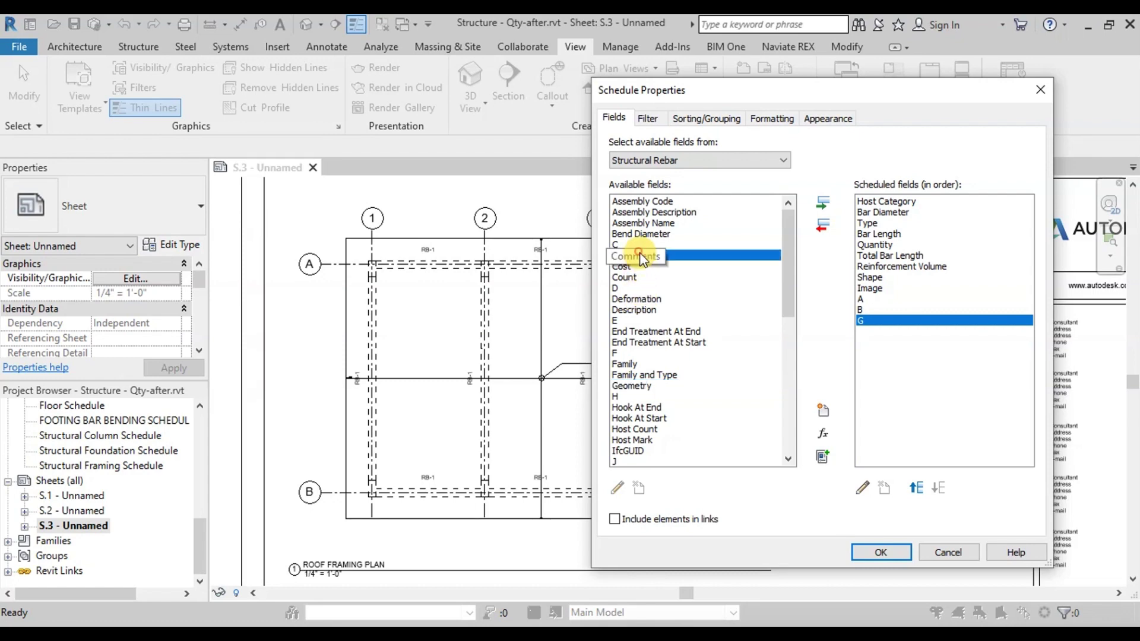
left_click(880, 552)
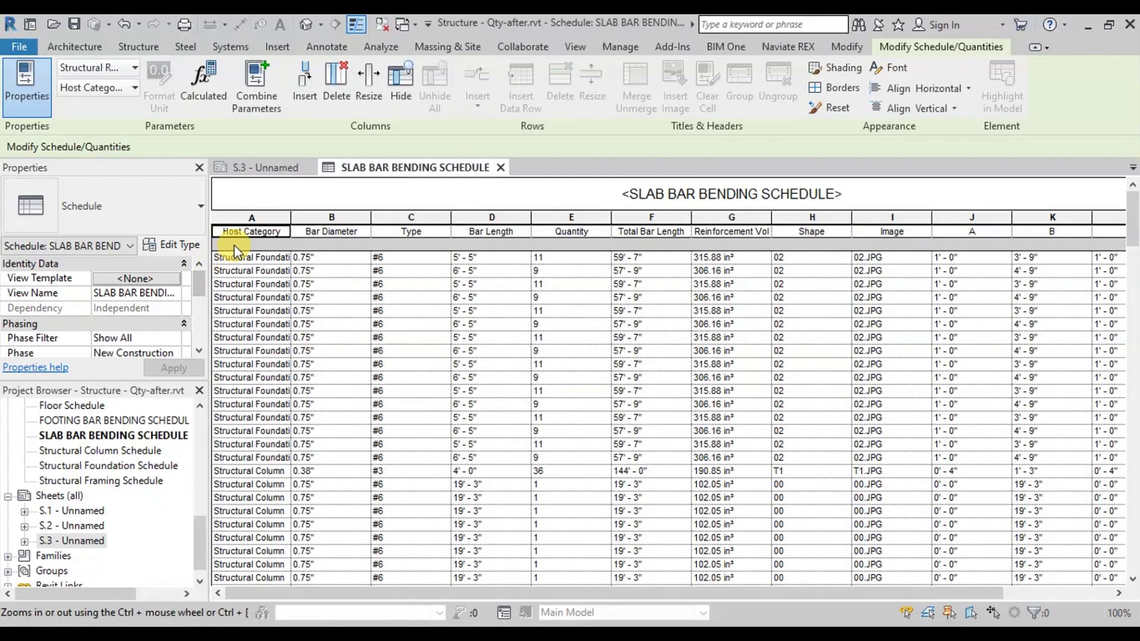
- Open the schedule's Filter settings from the Properties palette's Other group
scroll(186, 323, "down", 3)
left_click(137, 324)
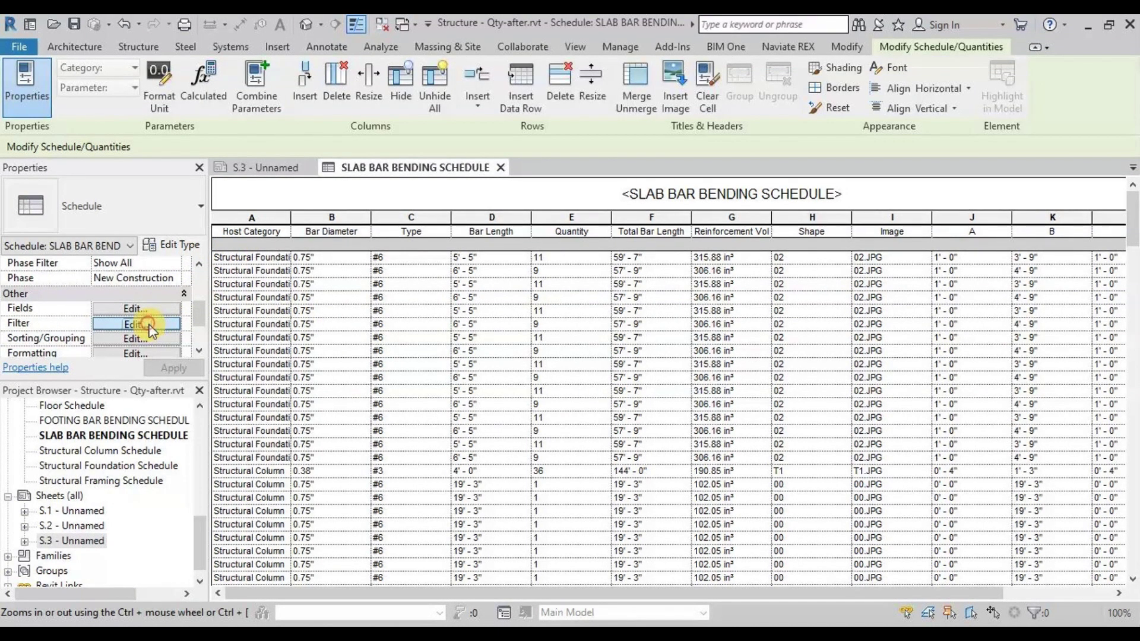
left_click(147, 325)
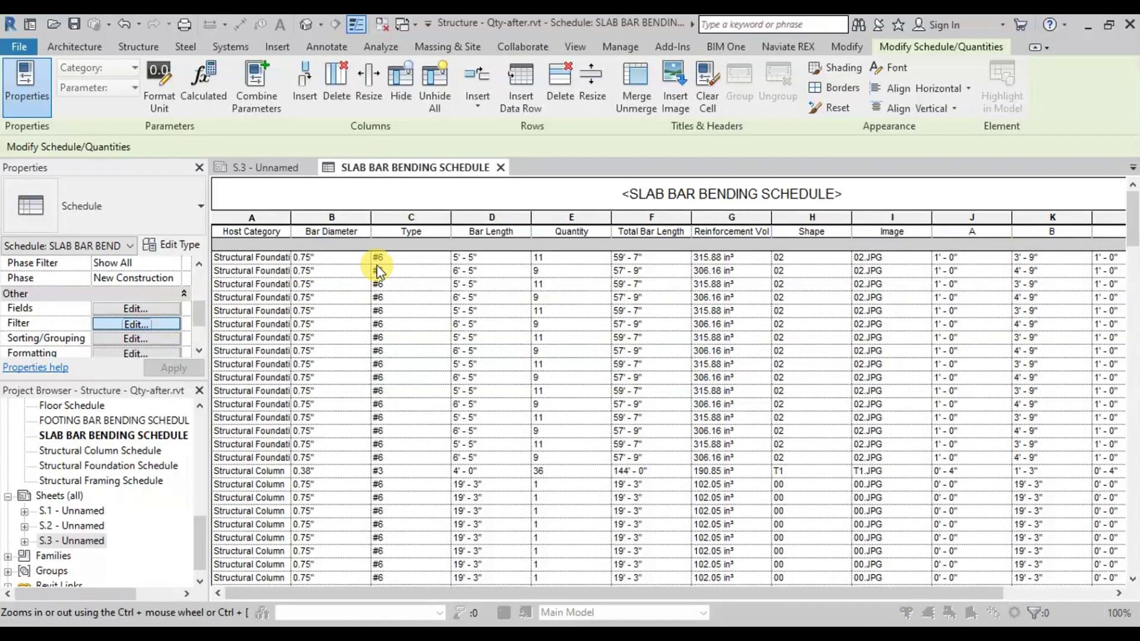
- Filter the schedule by Host Category equals Floor
left_click(730, 146)
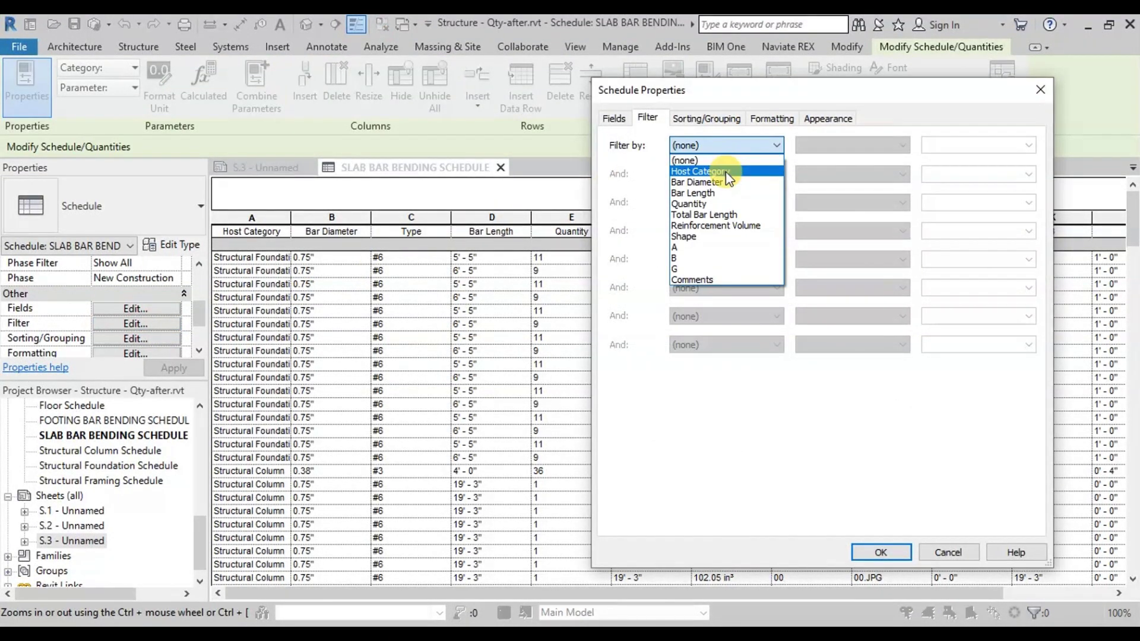
left_click(726, 172)
left_click(961, 144)
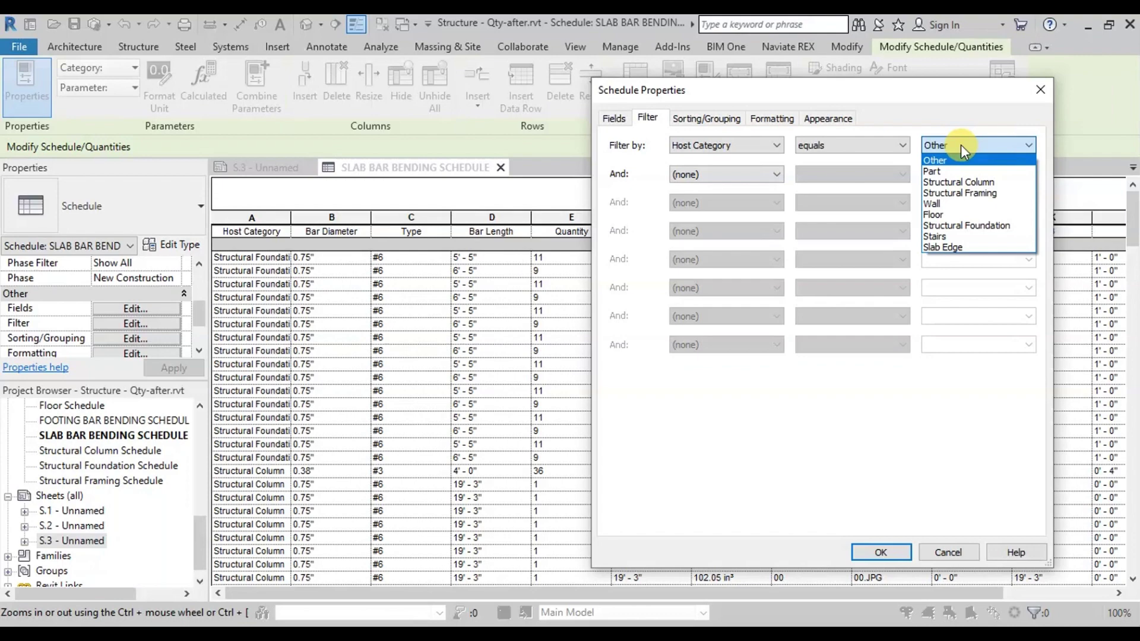
left_click(968, 215)
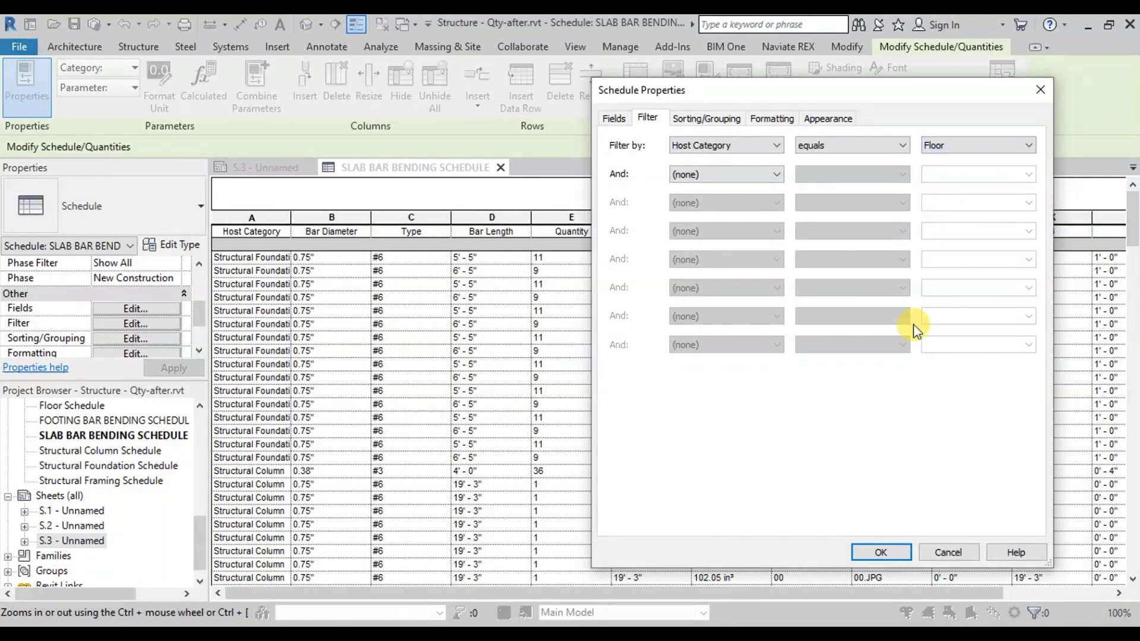
left_click(881, 551)
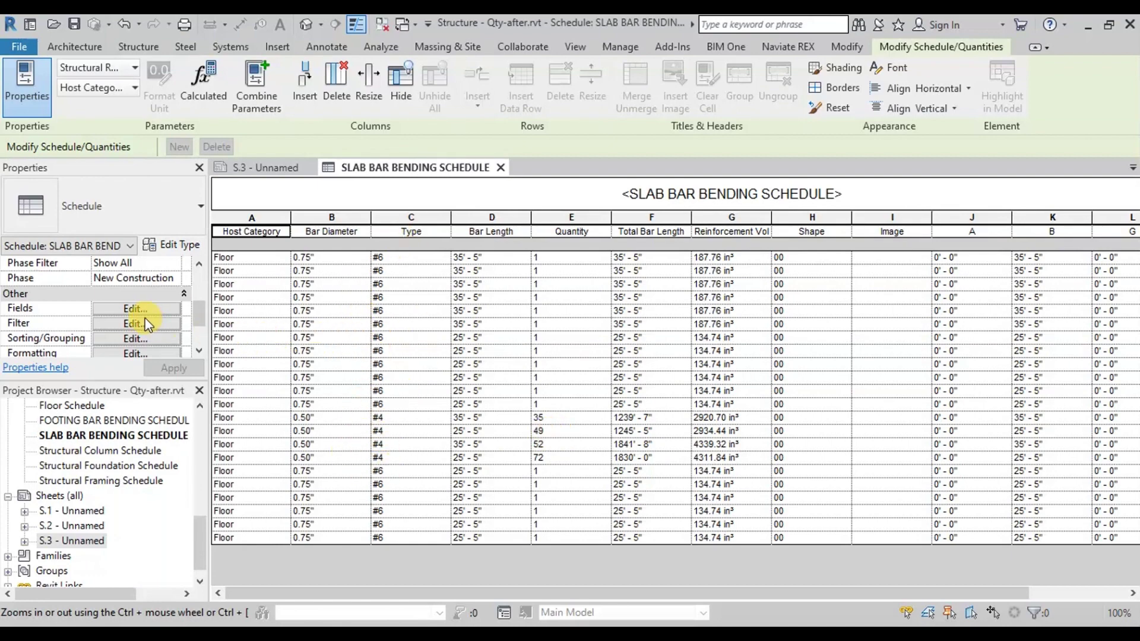
- Sort the schedule by Type, then Bar Length, then Quantity
left_click(133, 337)
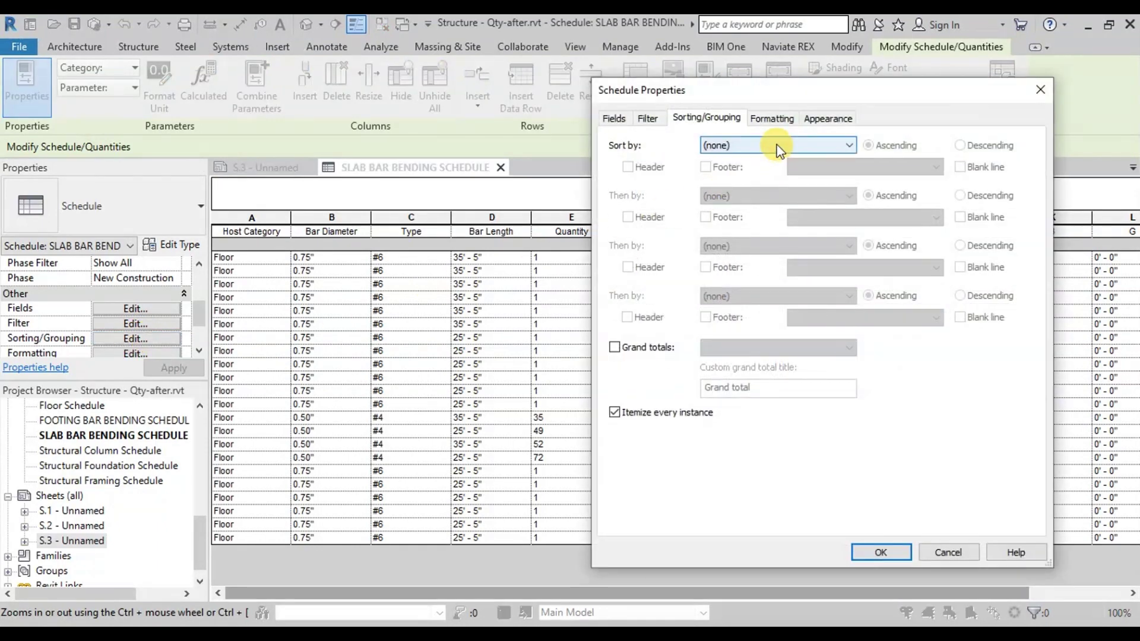
left_click(777, 145)
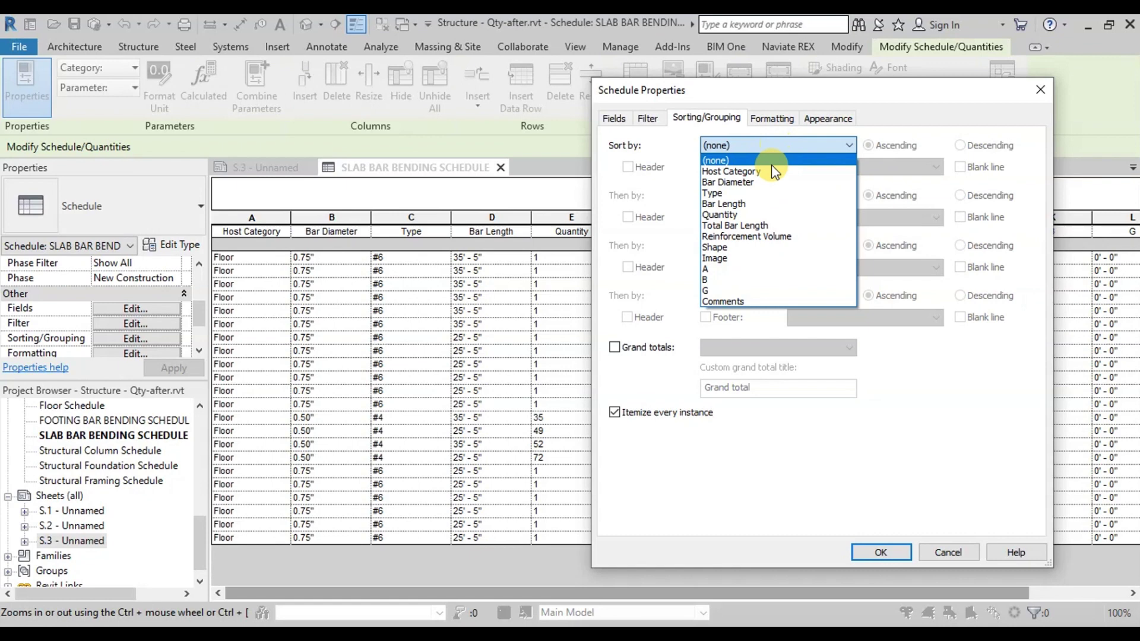
left_click(750, 193)
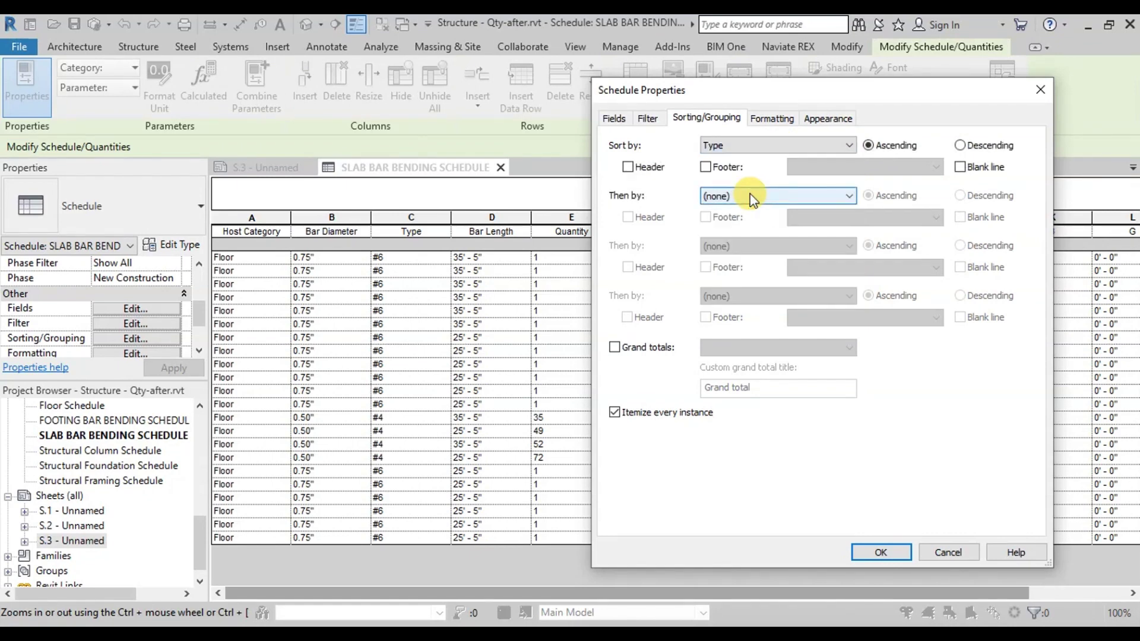
left_click(750, 196)
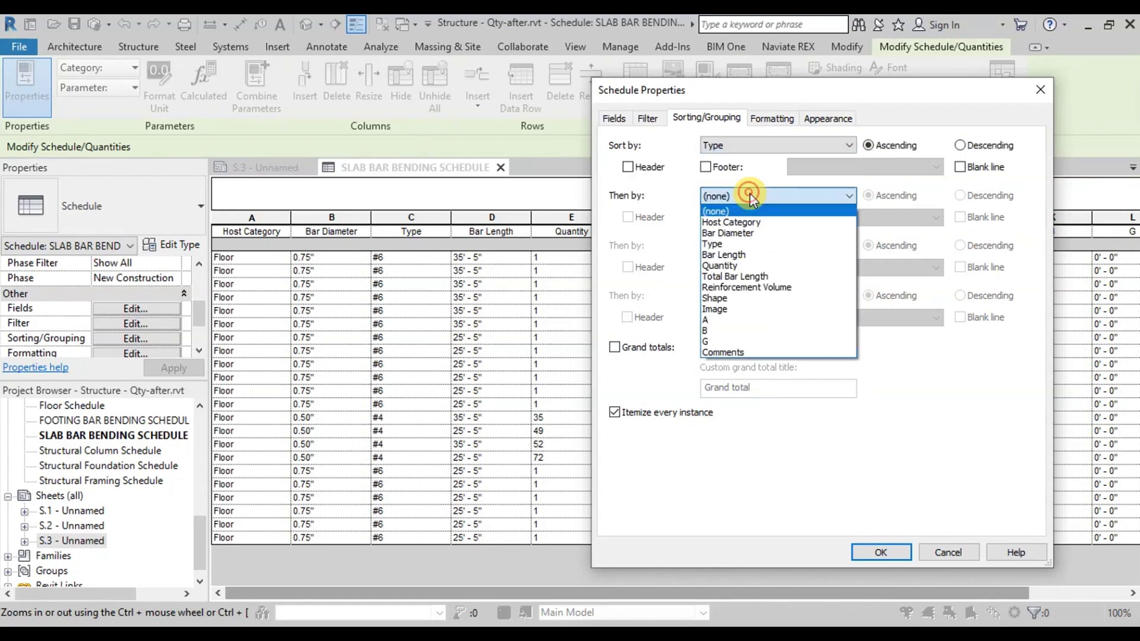
left_click(751, 256)
left_click(745, 247)
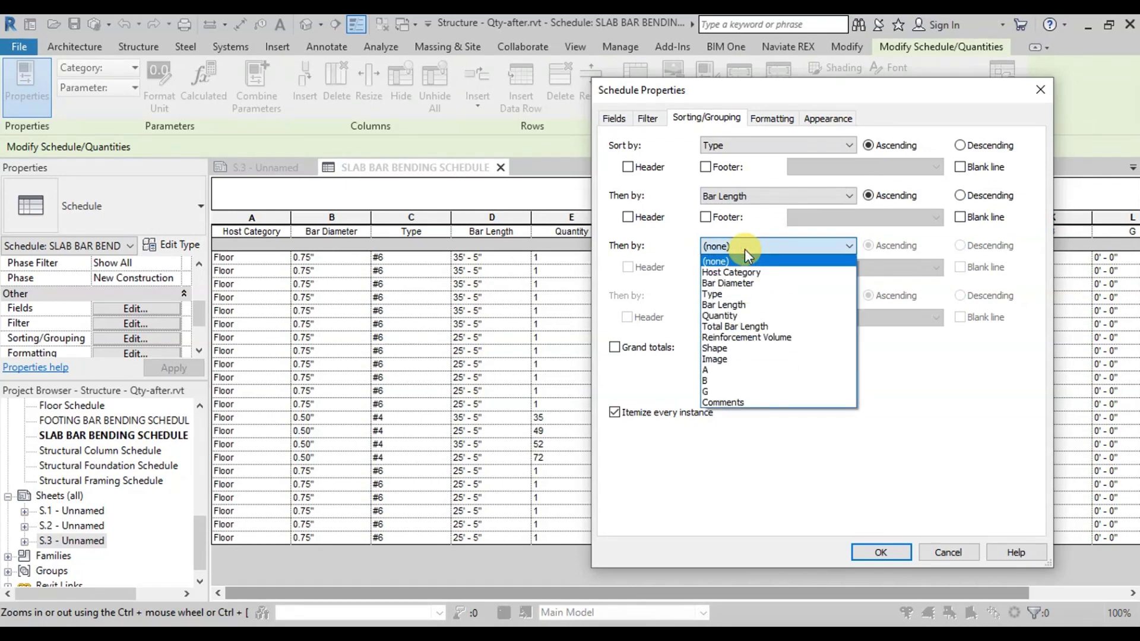
left_click(741, 315)
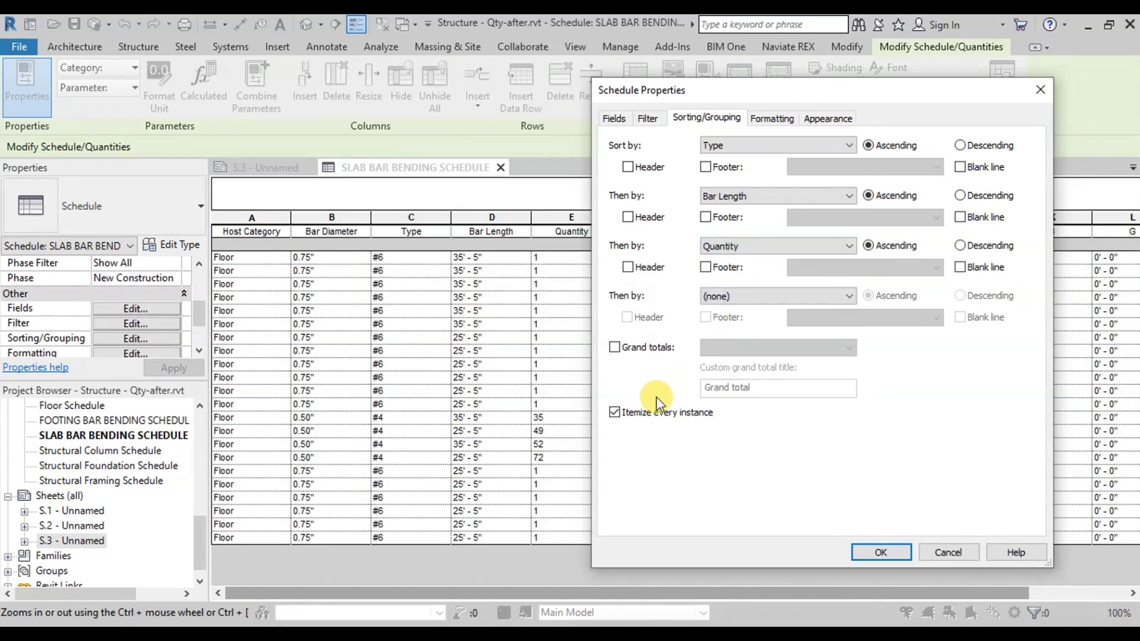
- Turn off Itemize every instance and enable grand totals showing totals only
left_click(616, 413)
left_click(615, 347)
left_click(738, 349)
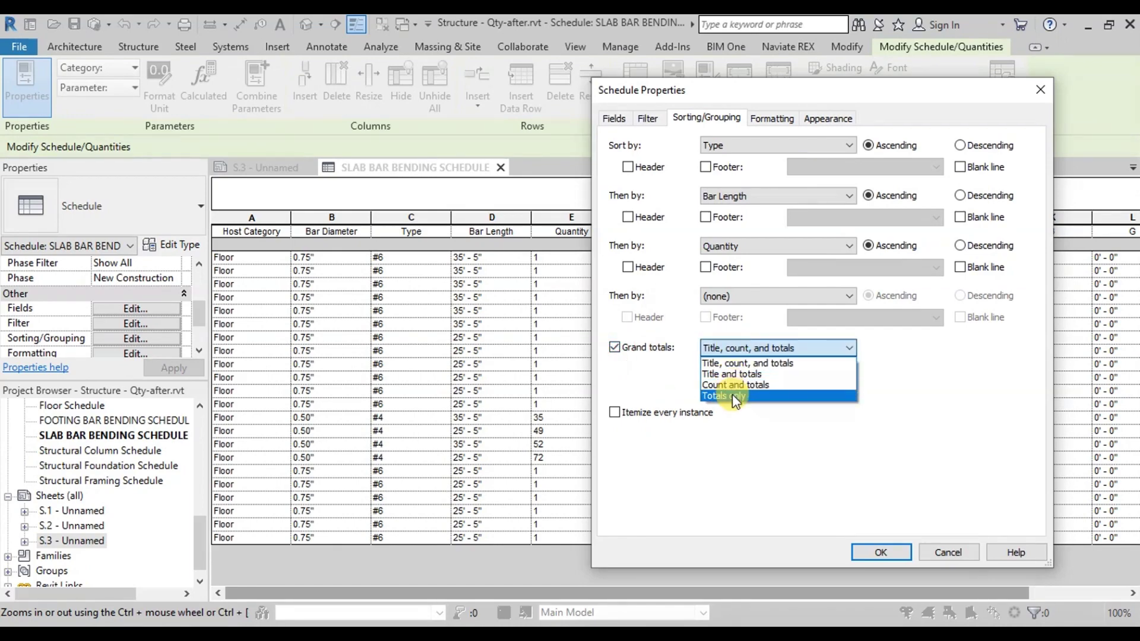
left_click(732, 393)
left_click(877, 553)
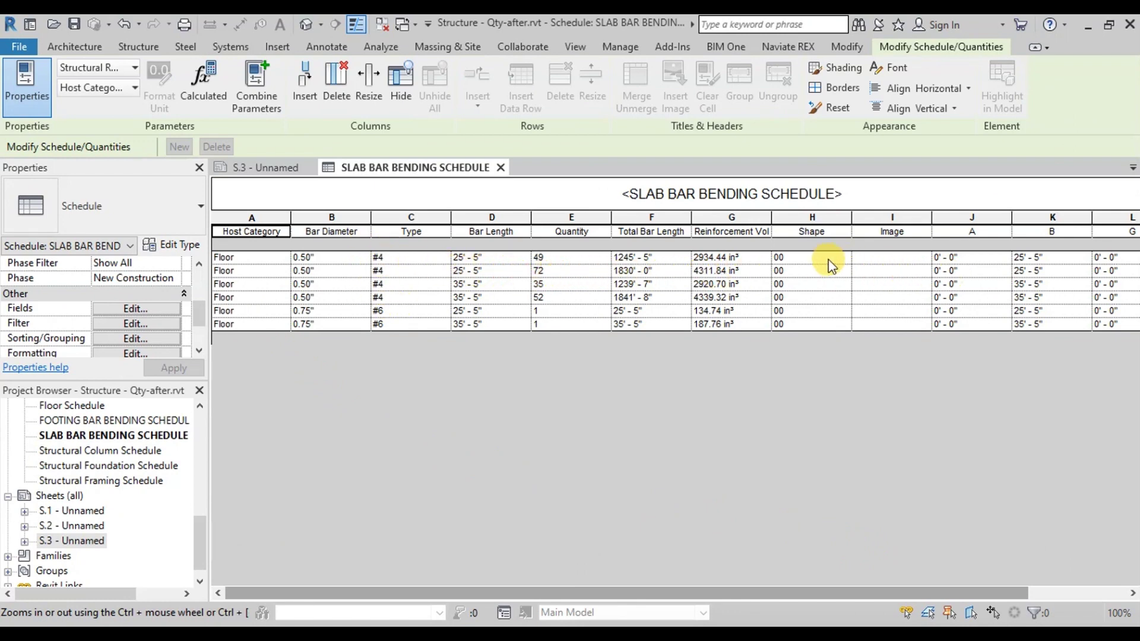
- Assign the 00.JPG shape image to the first three rows
left_click(920, 259)
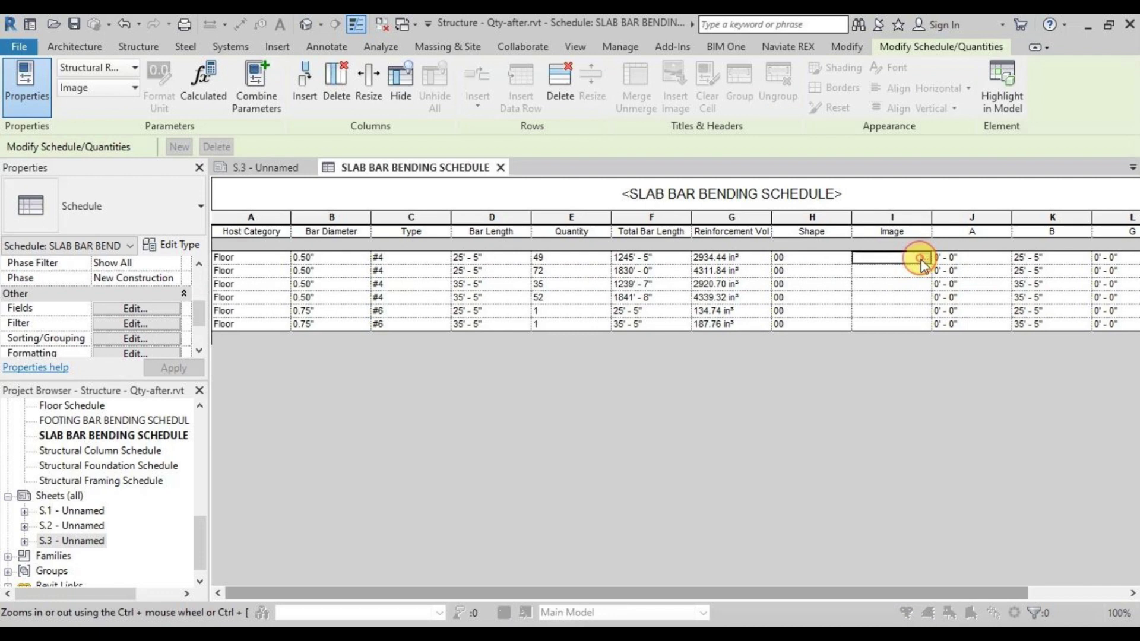
left_click(922, 259)
left_click(410, 149)
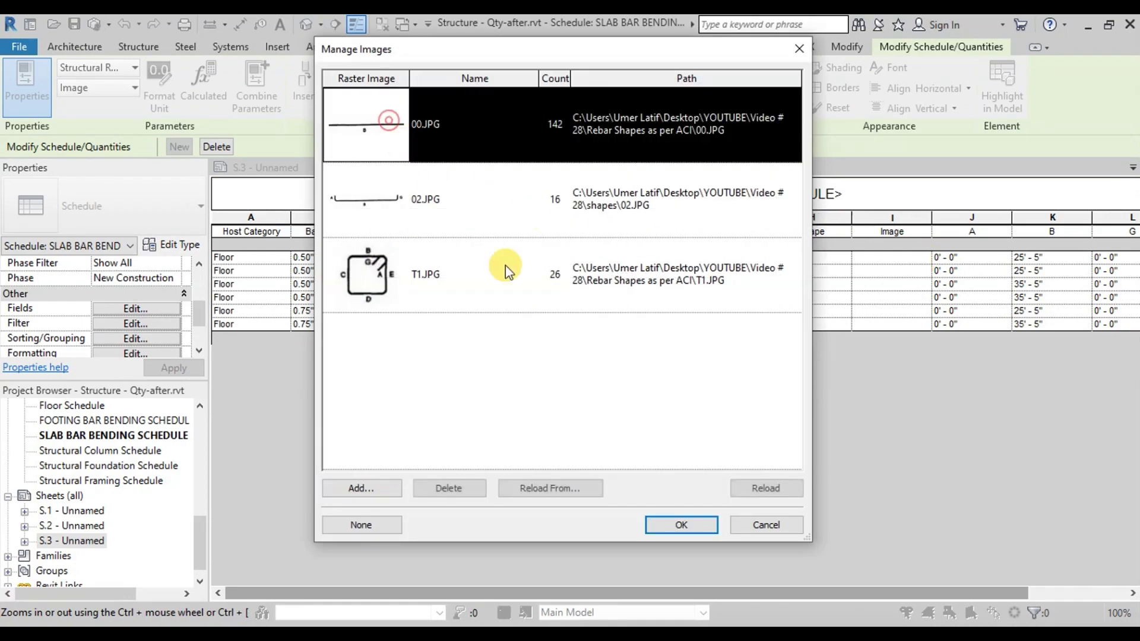
left_click(663, 525)
left_click(925, 259)
left_click(382, 126)
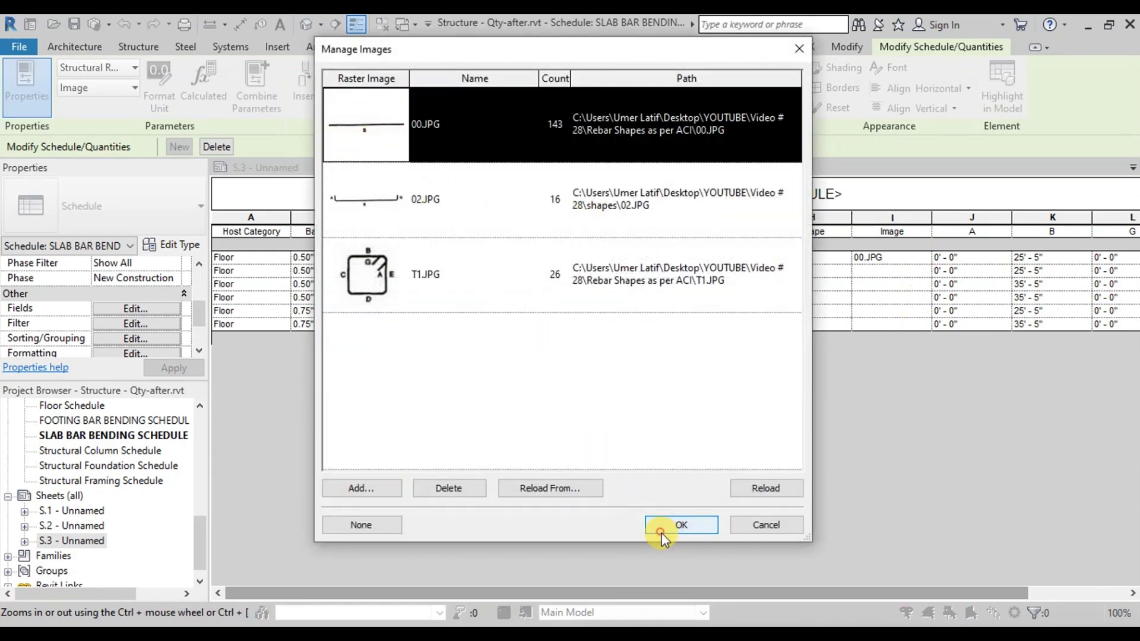
left_click(681, 525)
left_click(924, 271)
left_click(427, 126)
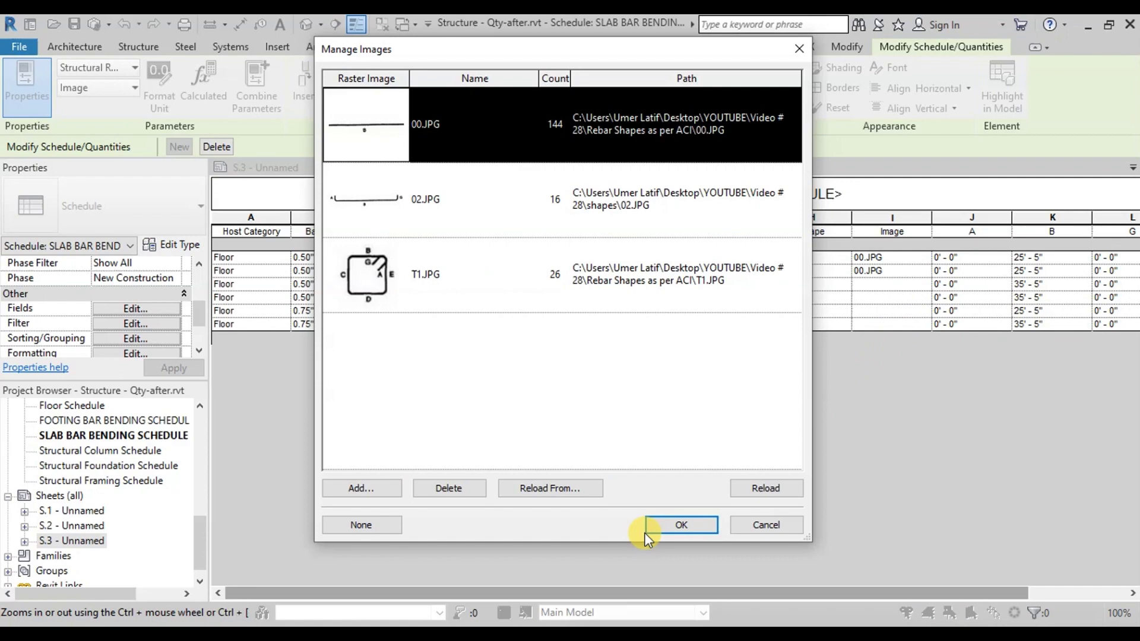
left_click(681, 525)
- Assign the 00.JPG shape image to the remaining three rows
left_click(924, 283)
left_click(386, 126)
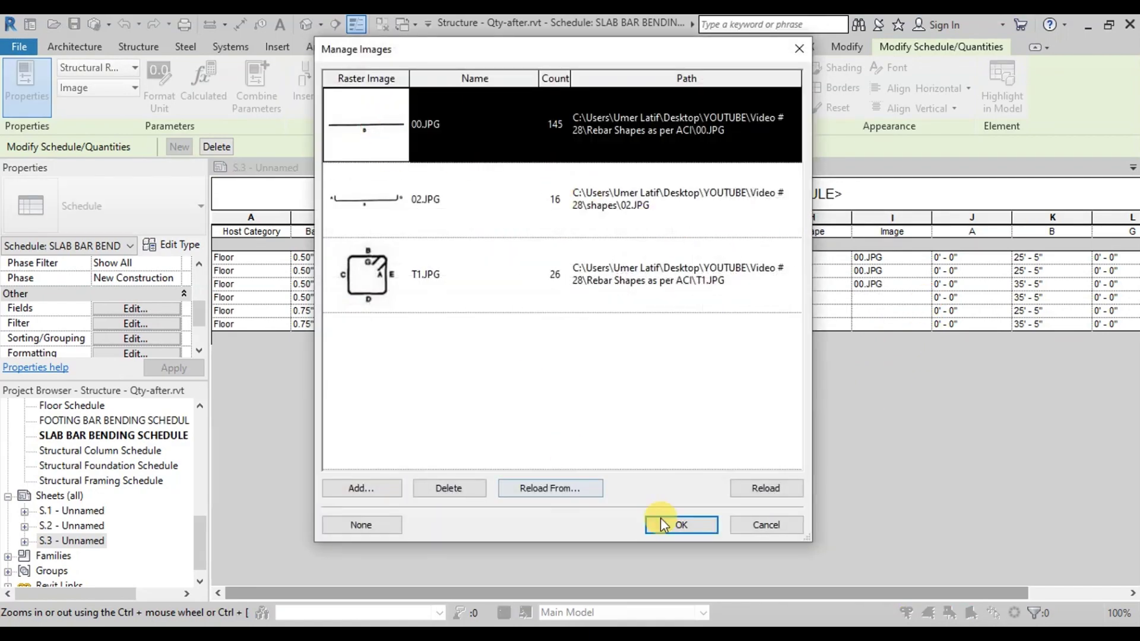
left_click(663, 525)
left_click(925, 297)
left_click(380, 143)
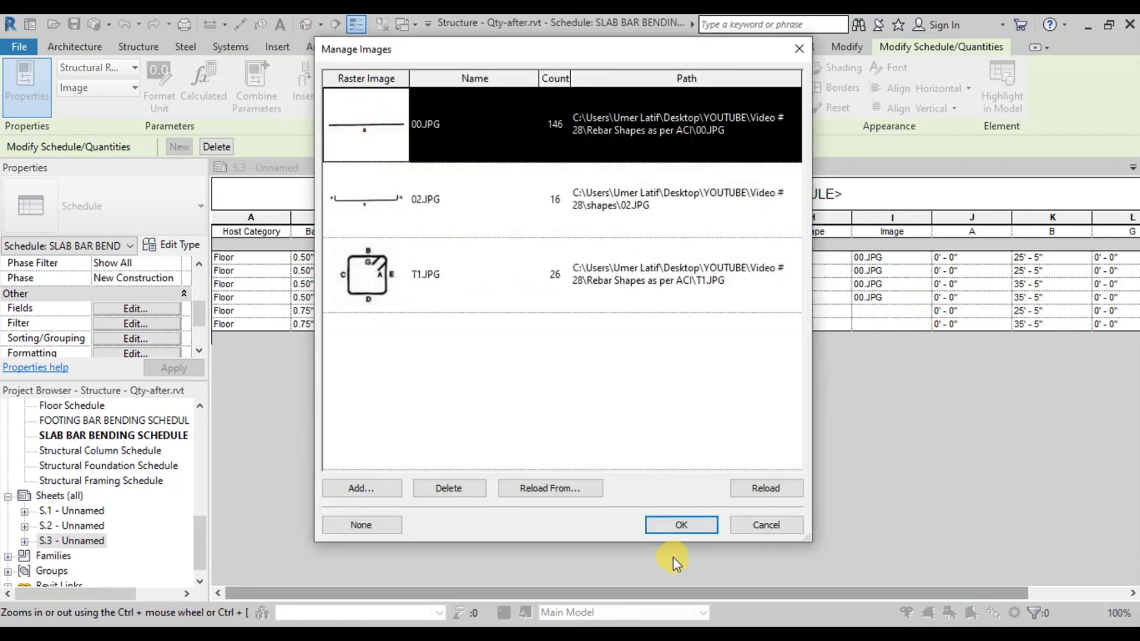
left_click(681, 525)
left_click(924, 311)
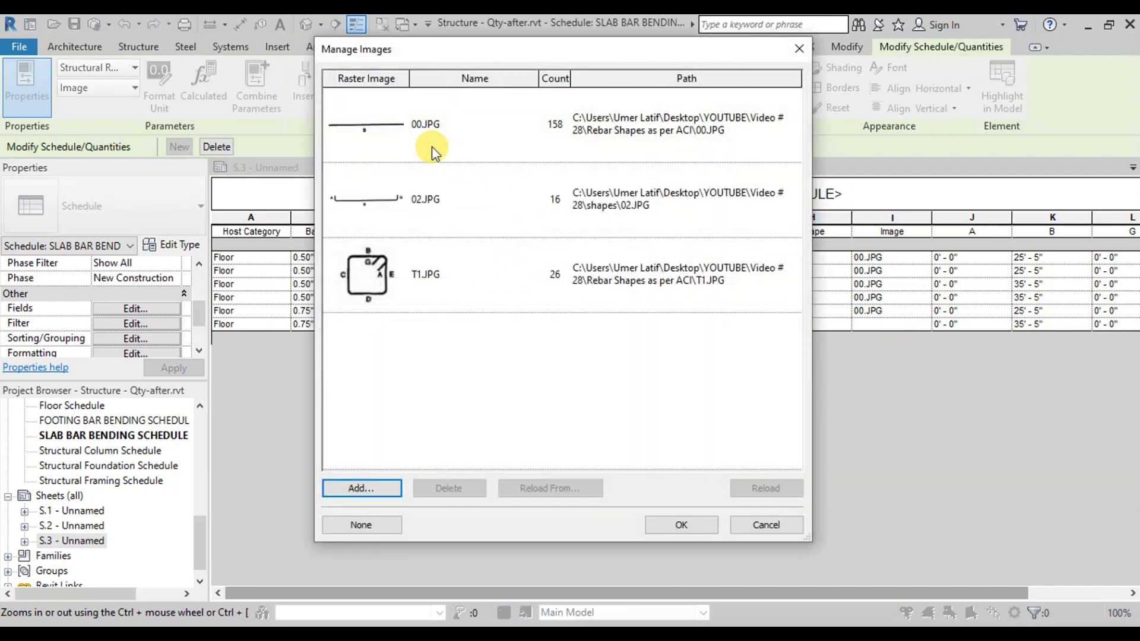
left_click(432, 146)
left_click(681, 525)
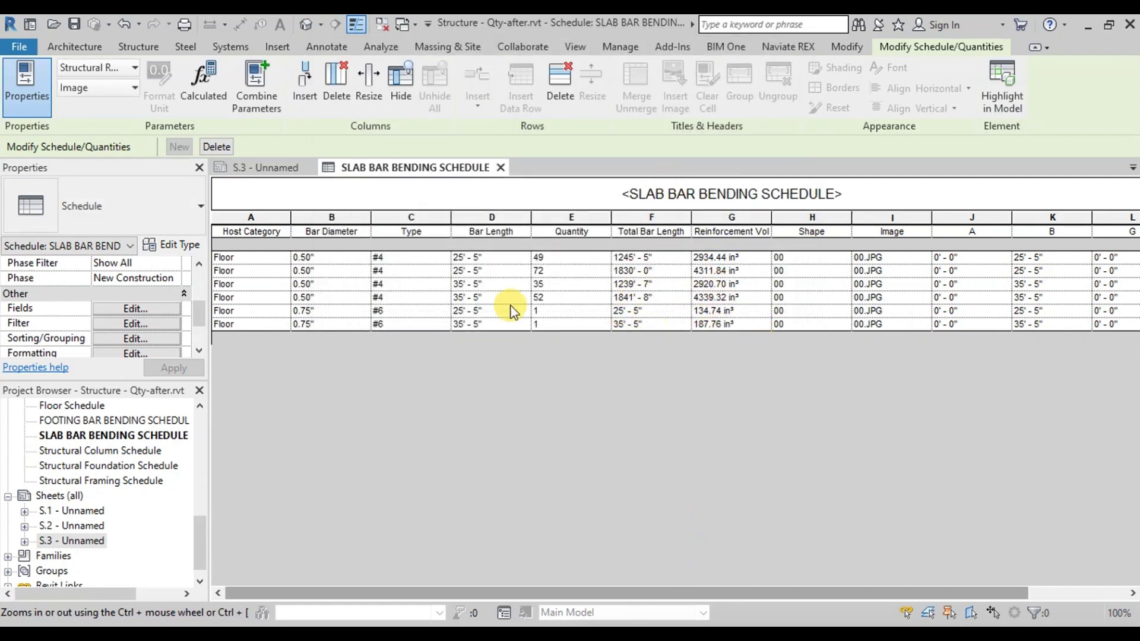
- Open the schedule's Fields settings to add a calculated field
left_click(133, 310)
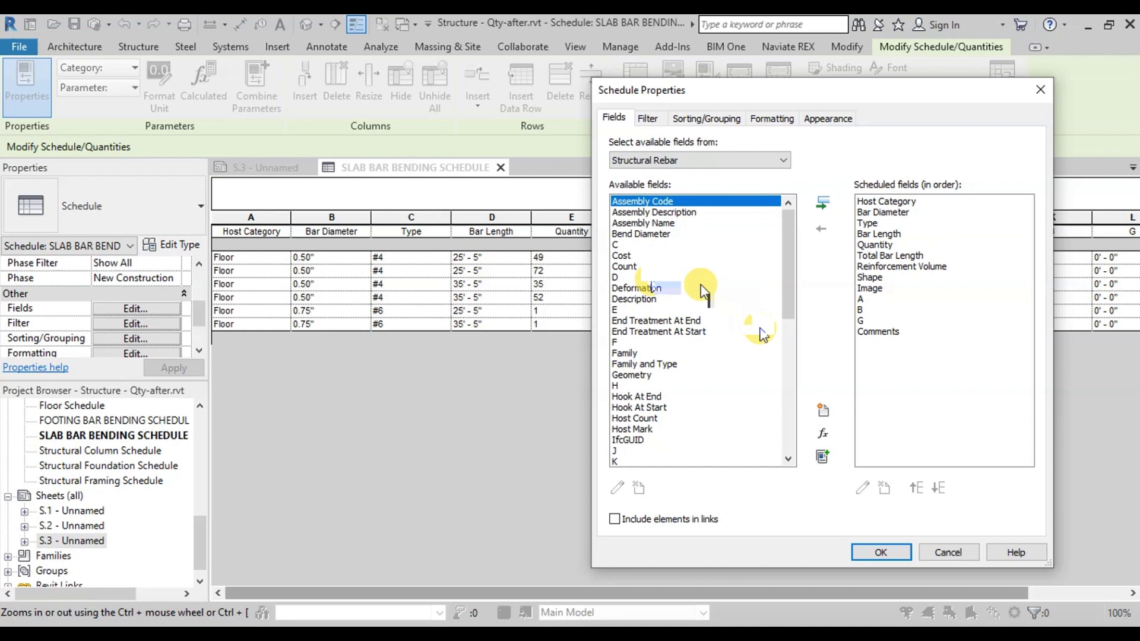
left_click(822, 436)
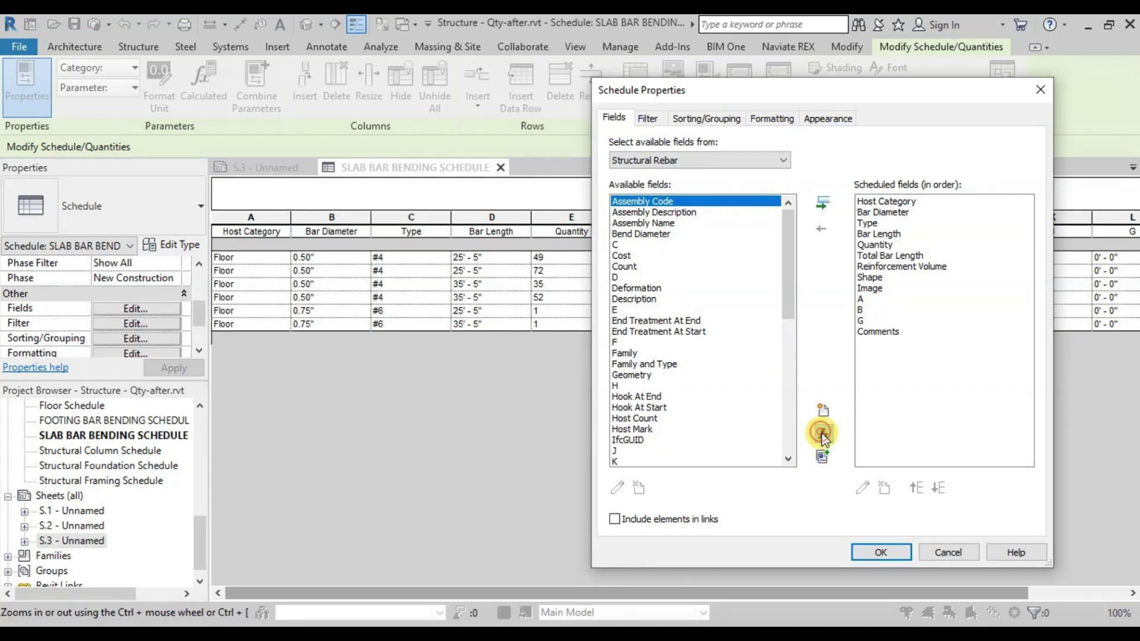
- Create calculated field STEEL (LBS) with formula Reinforcement Volume*490/12/12/12
left_click(822, 435)
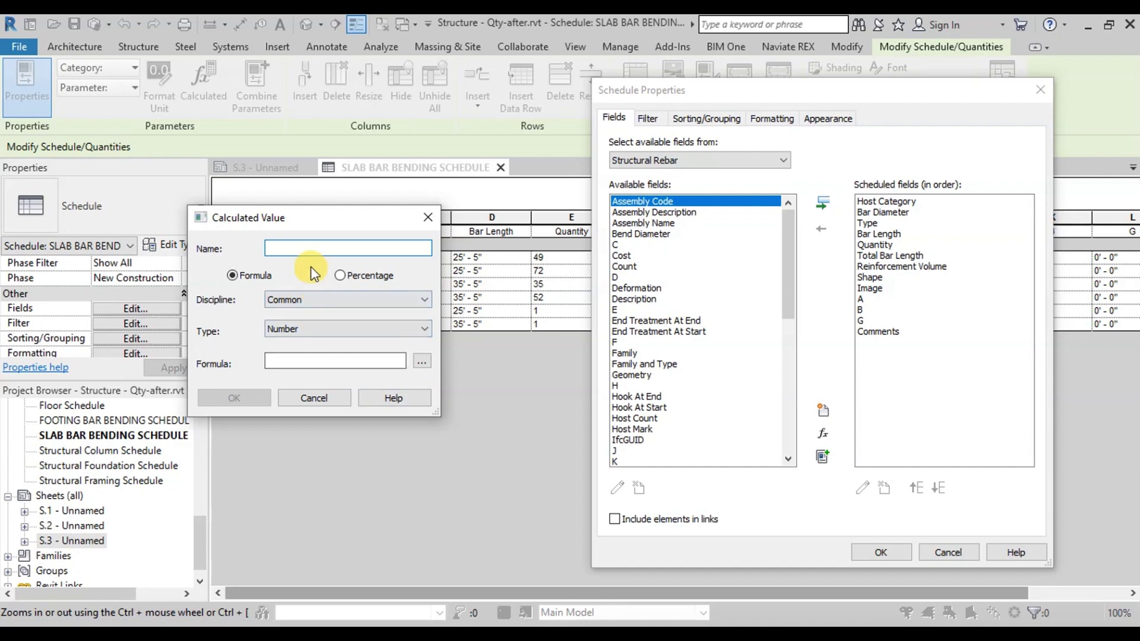
type("STEEL (LBS")
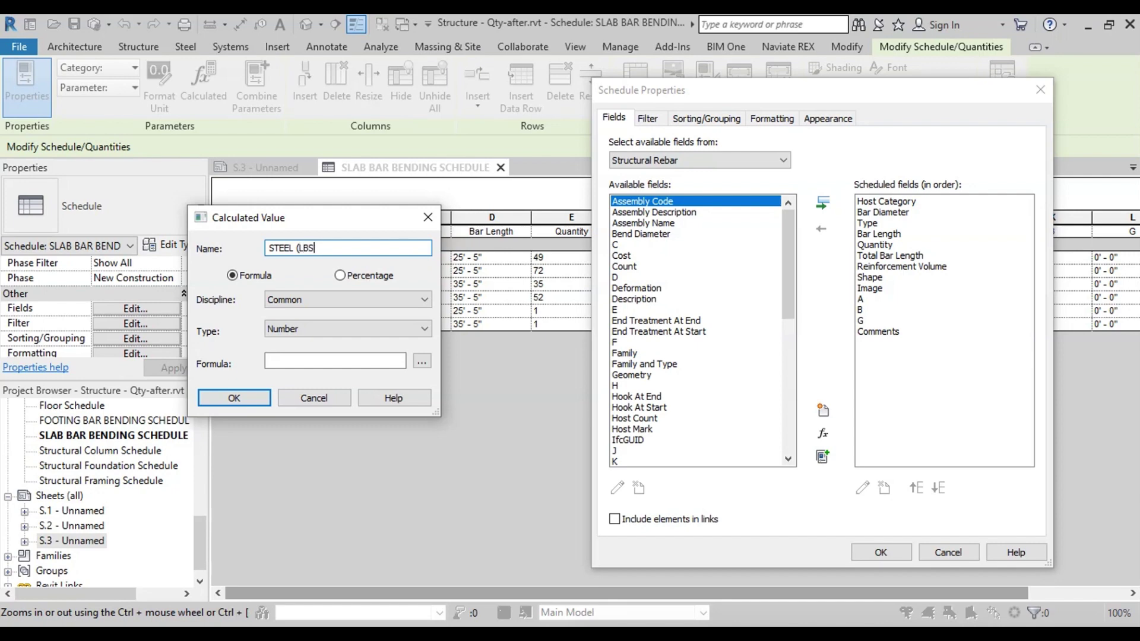
left_click(294, 300)
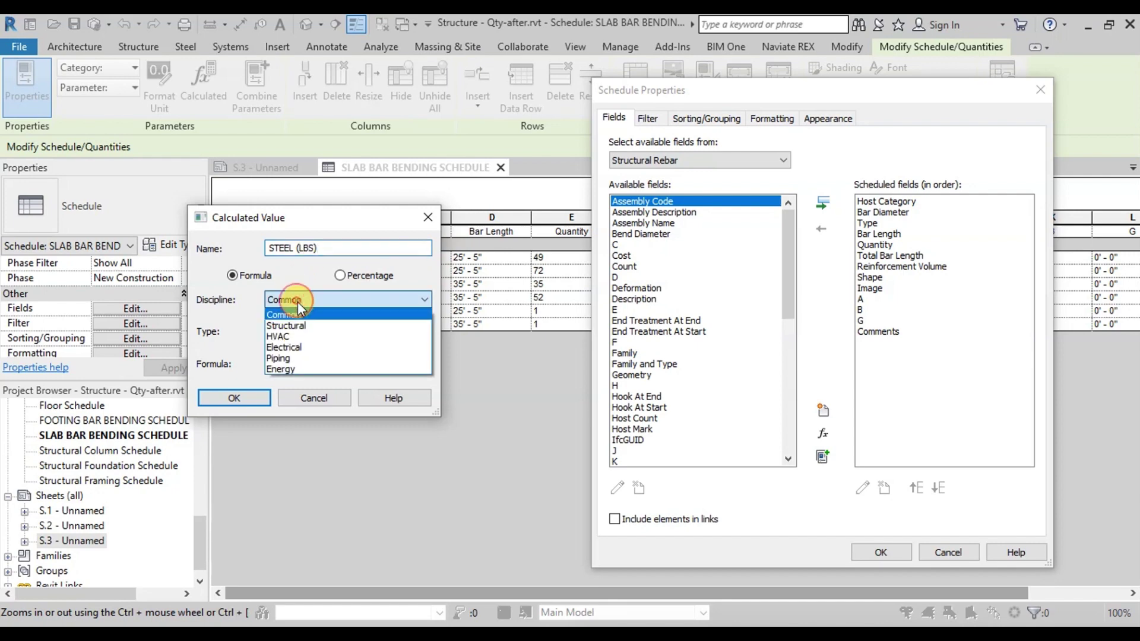
left_click(298, 313)
left_click(300, 328)
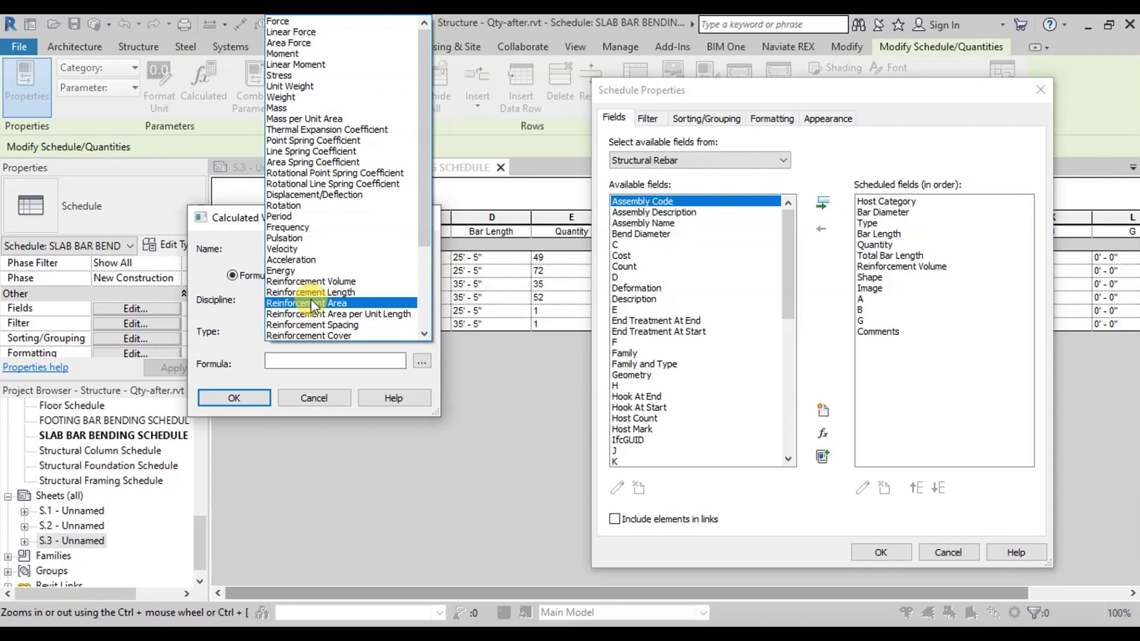
left_click(308, 282)
left_click(292, 360)
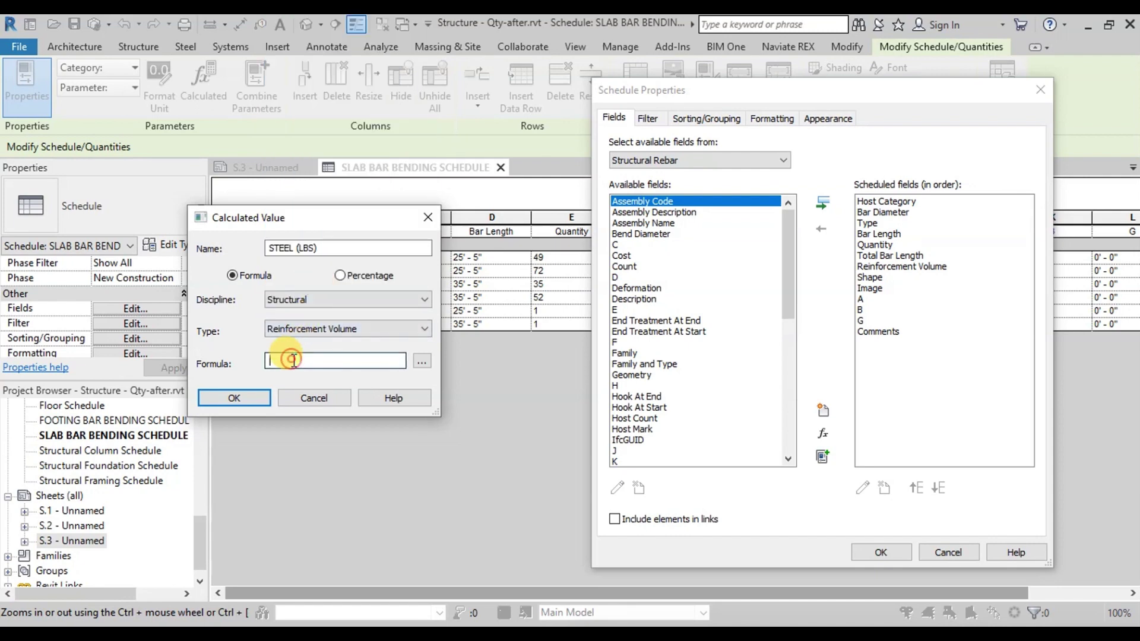
left_click(419, 361)
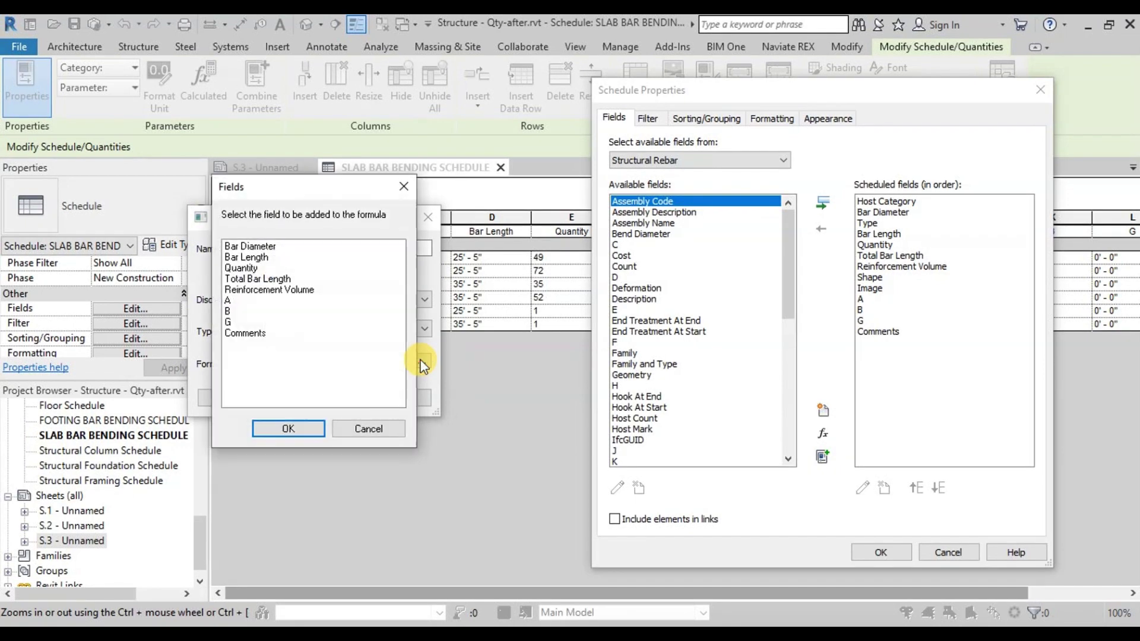
left_click(306, 289)
left_click(301, 429)
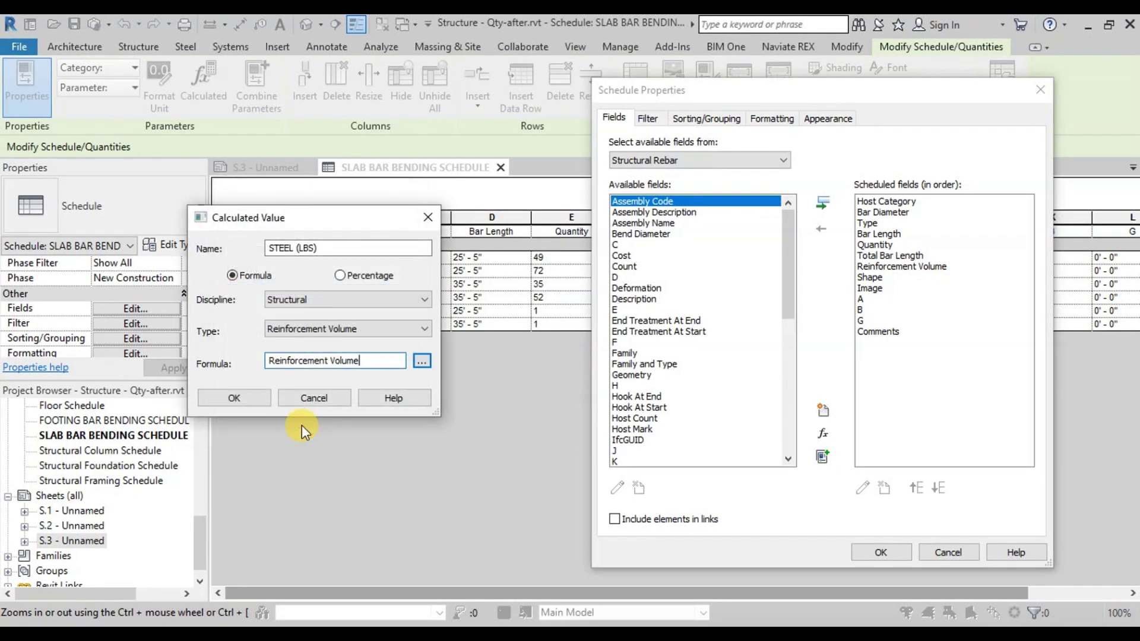
type("*490/12/12/12")
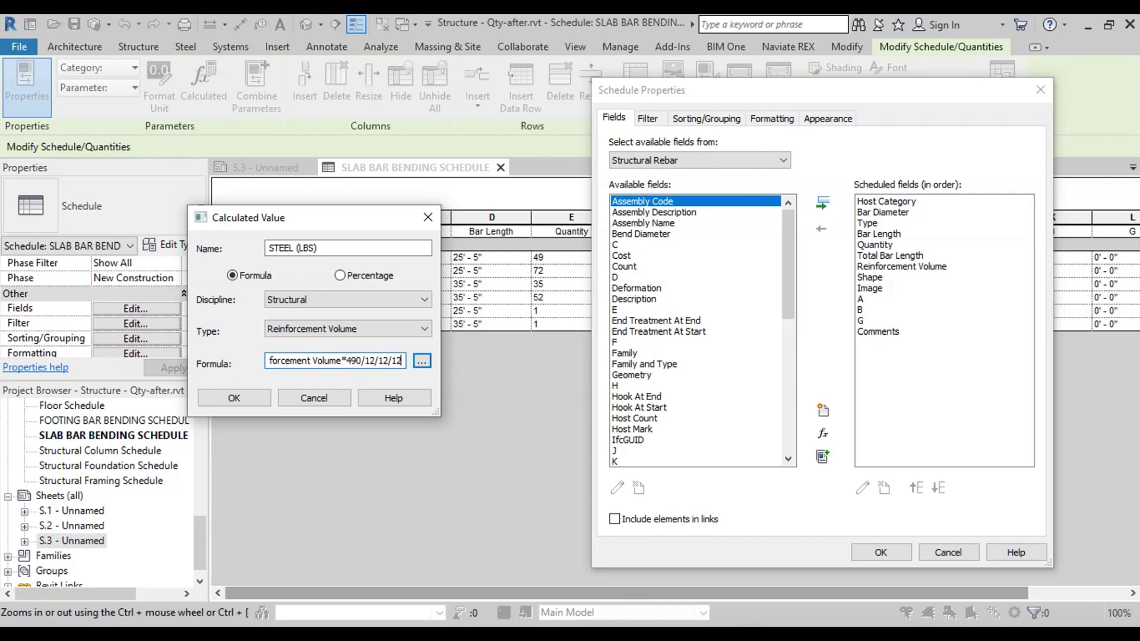
left_click(233, 398)
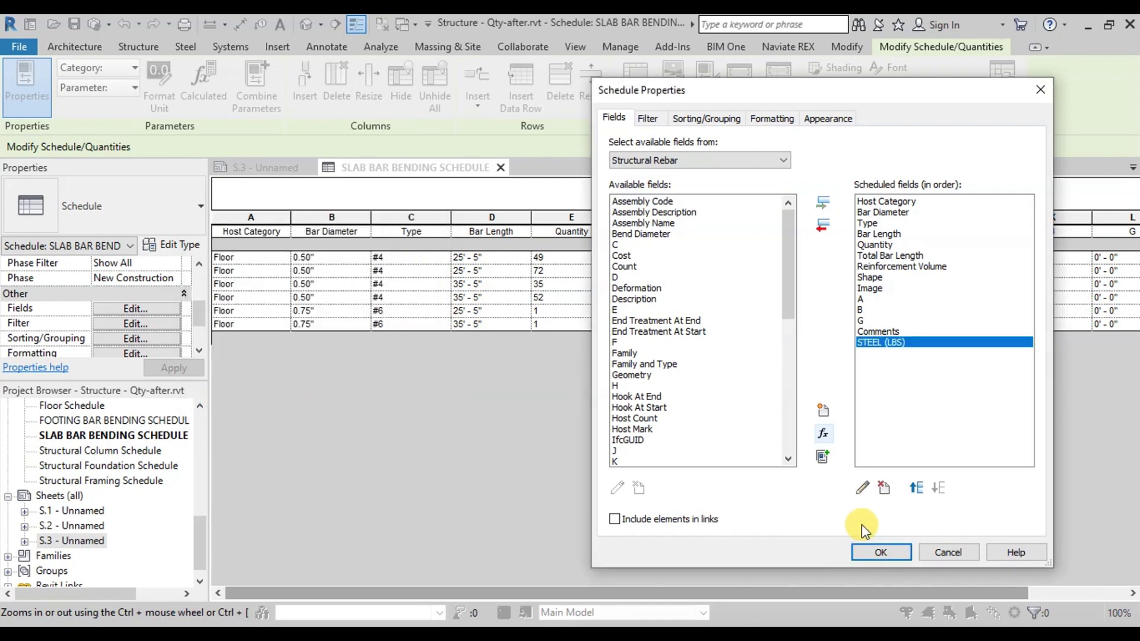
- Move STEEL (LBS) up to sit right after Reinforcement Volume
left_click(917, 490)
left_click(917, 491)
left_click(917, 491)
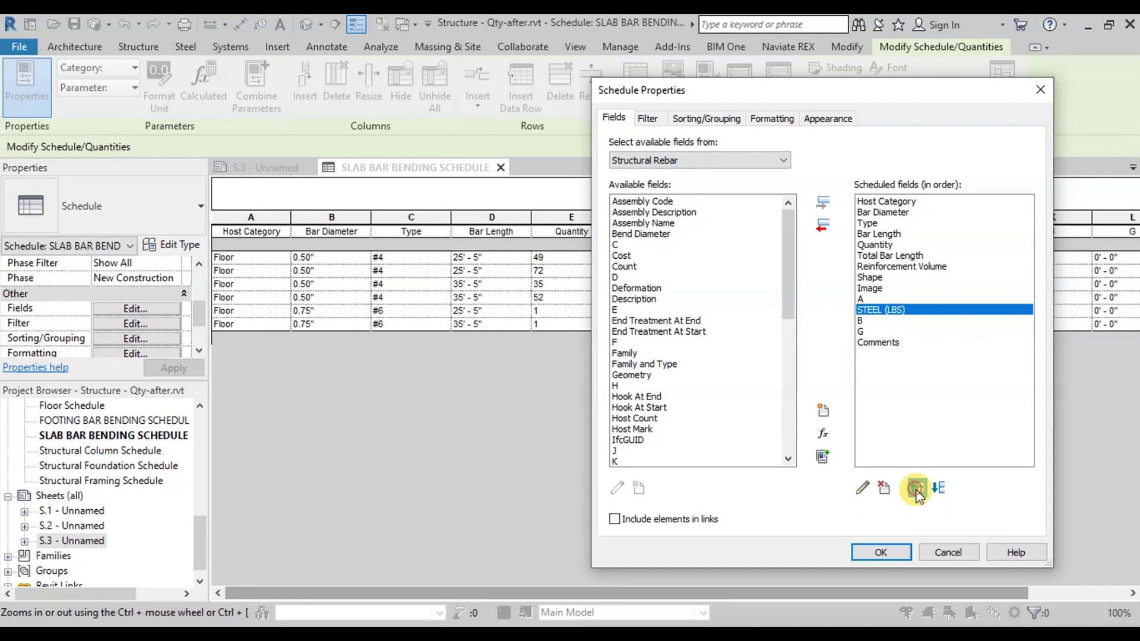
left_click(917, 491)
left_click(917, 491)
left_click(917, 491)
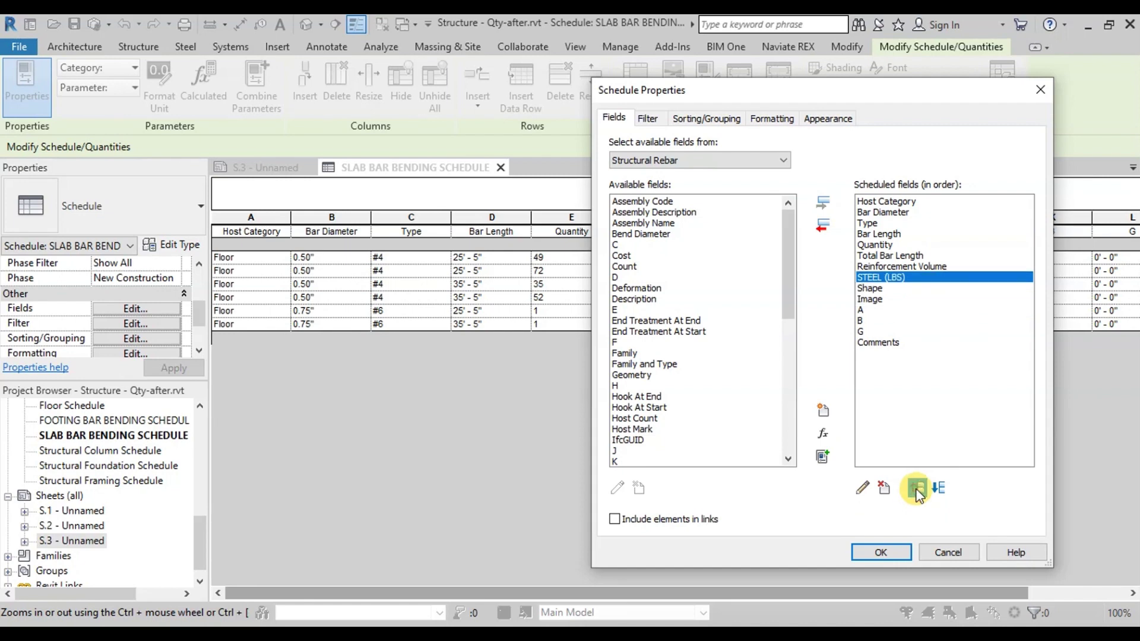
- Set the STEEL (LBS) field's Formatting to Calculate totals
left_click(774, 119)
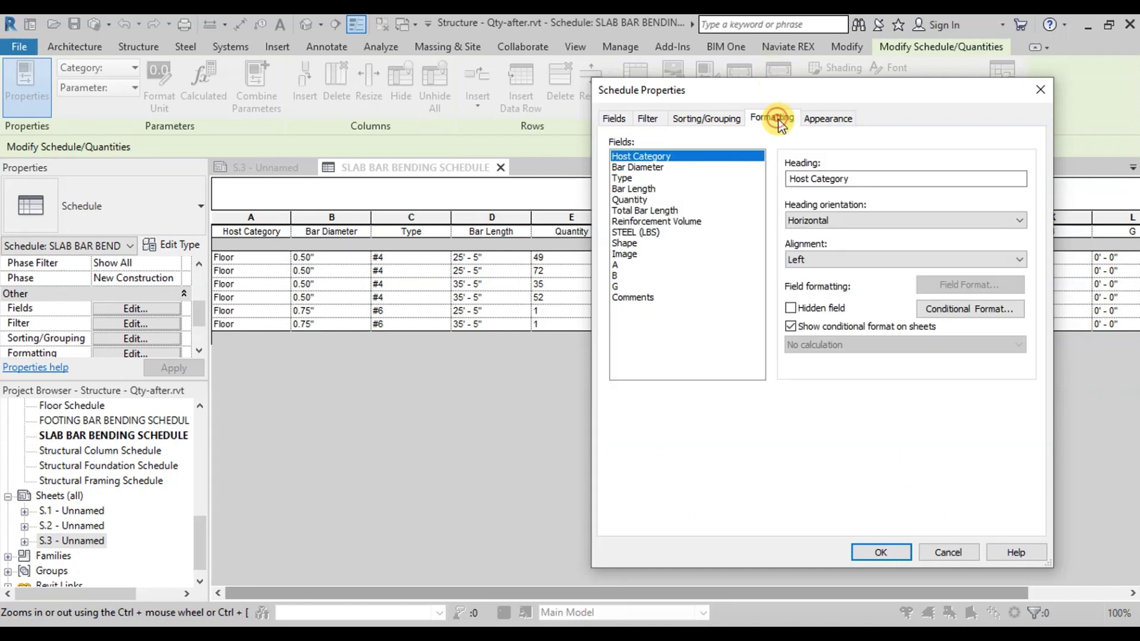
left_click(646, 223)
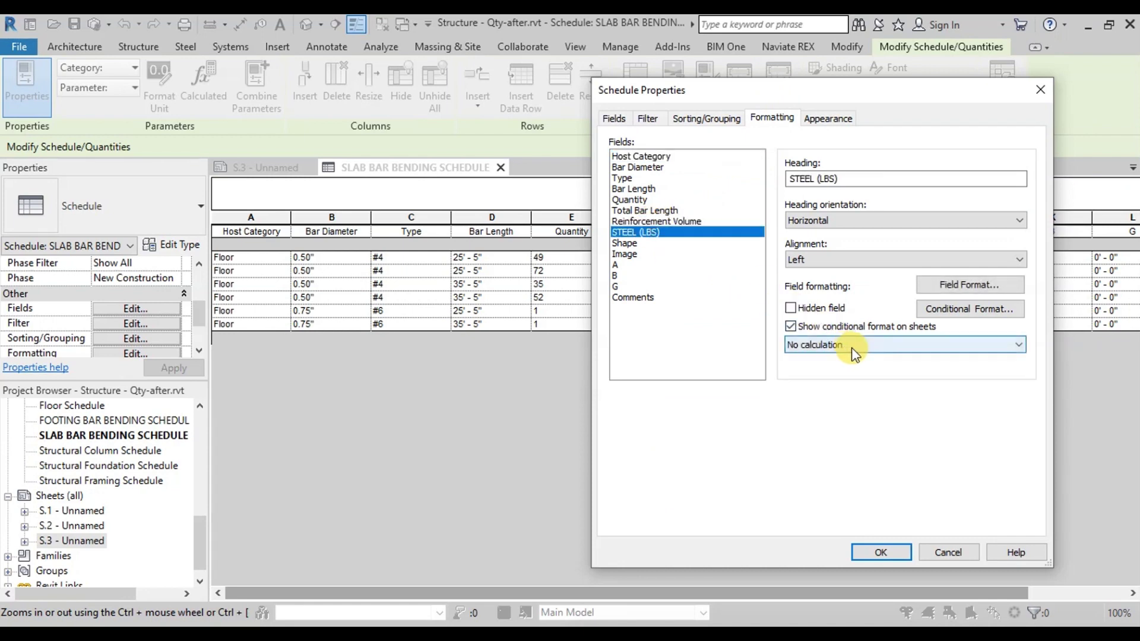
left_click(851, 346)
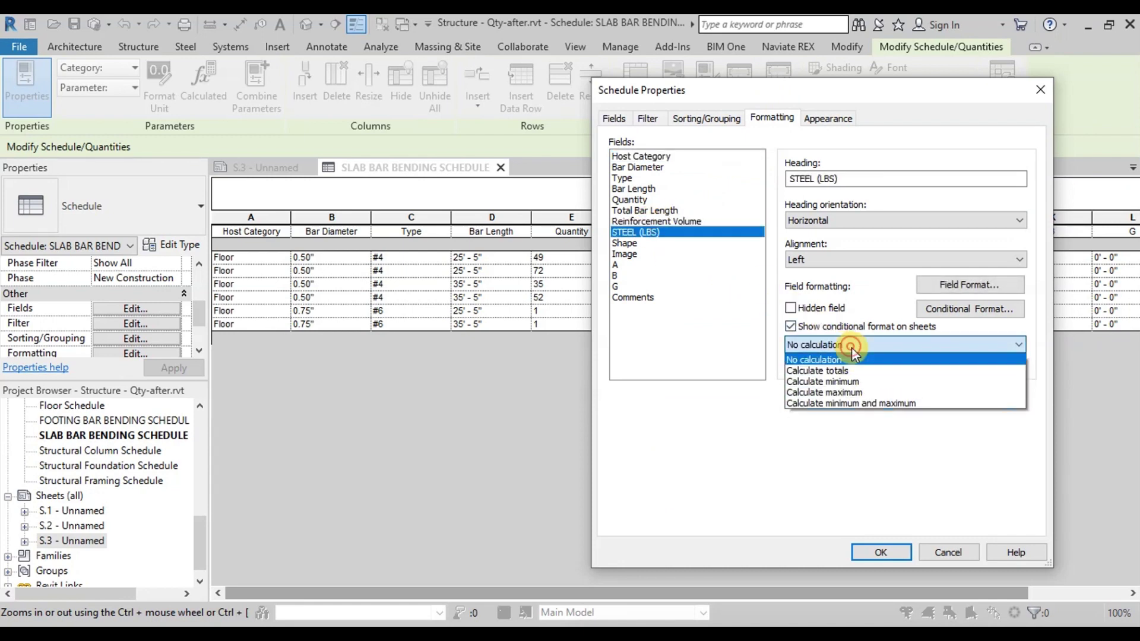
left_click(838, 370)
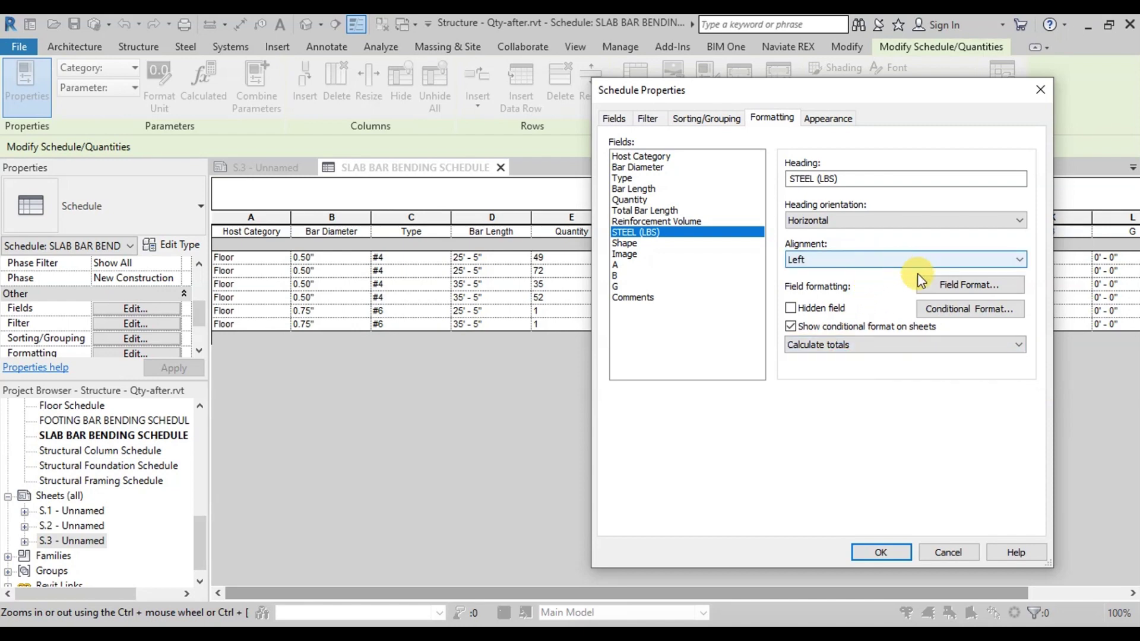
- Format STEEL (LBS) with unit symbol None instead of project settings, and apply
left_click(945, 291)
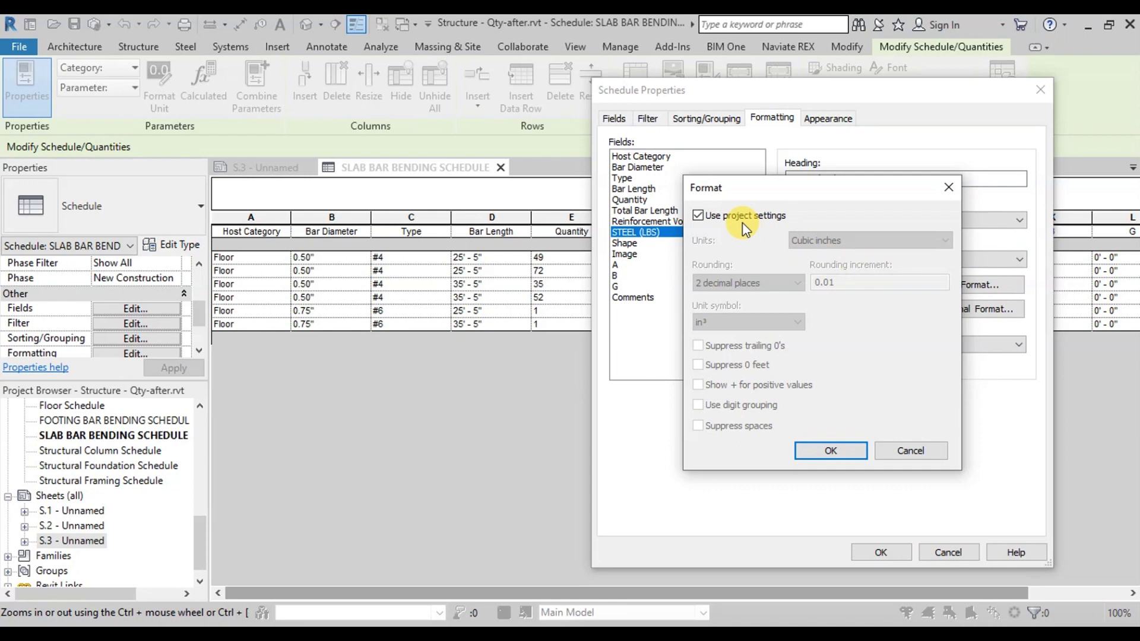
left_click(736, 217)
left_click(752, 323)
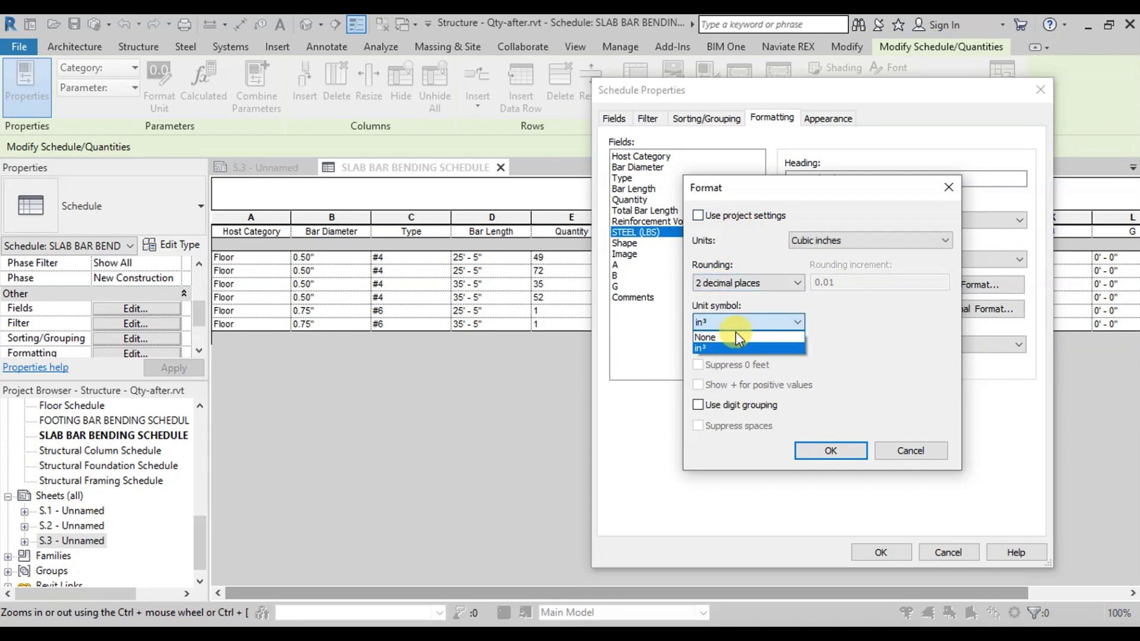
left_click(730, 338)
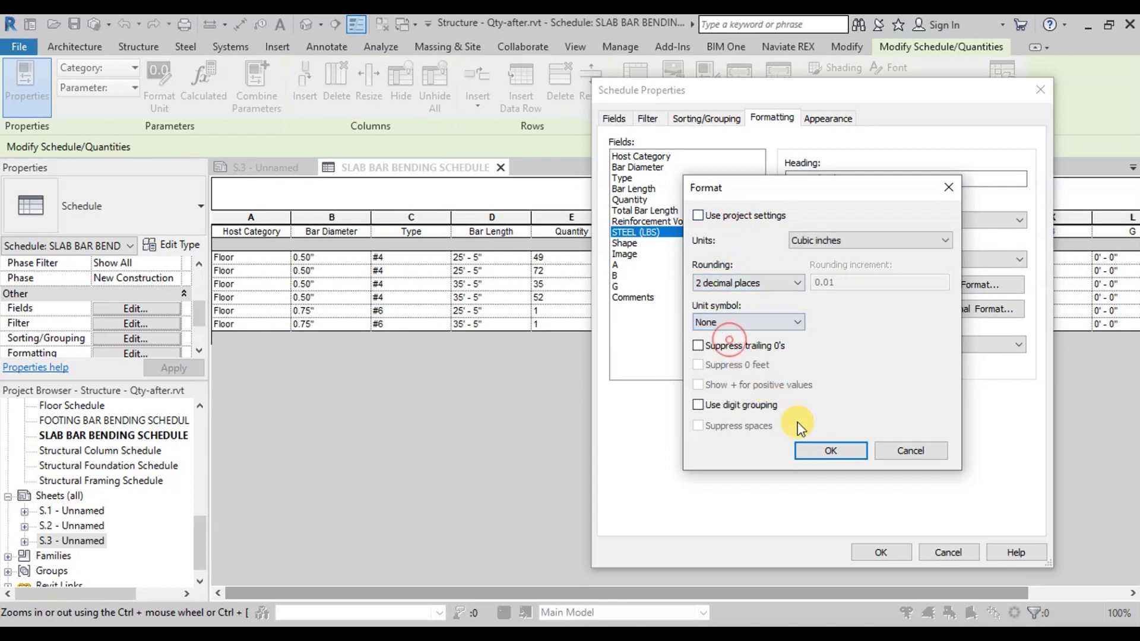
left_click(826, 447)
left_click(881, 553)
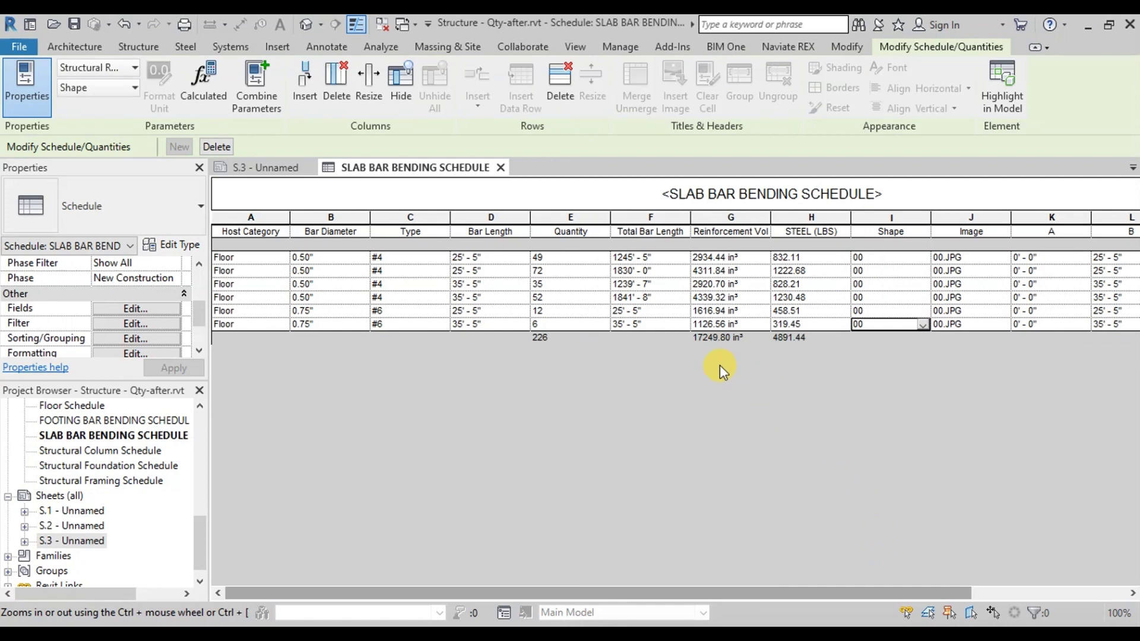
- Switch to sheet S.3 and view its layout
left_click(267, 167)
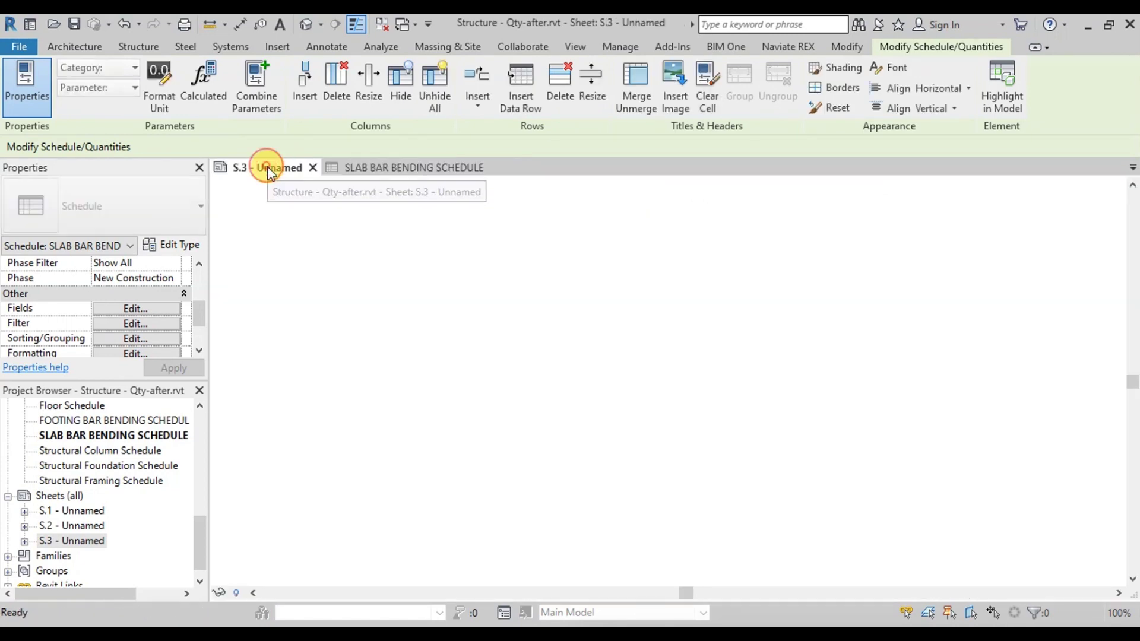
left_click(605, 320)
scroll(833, 402, "down", 5)
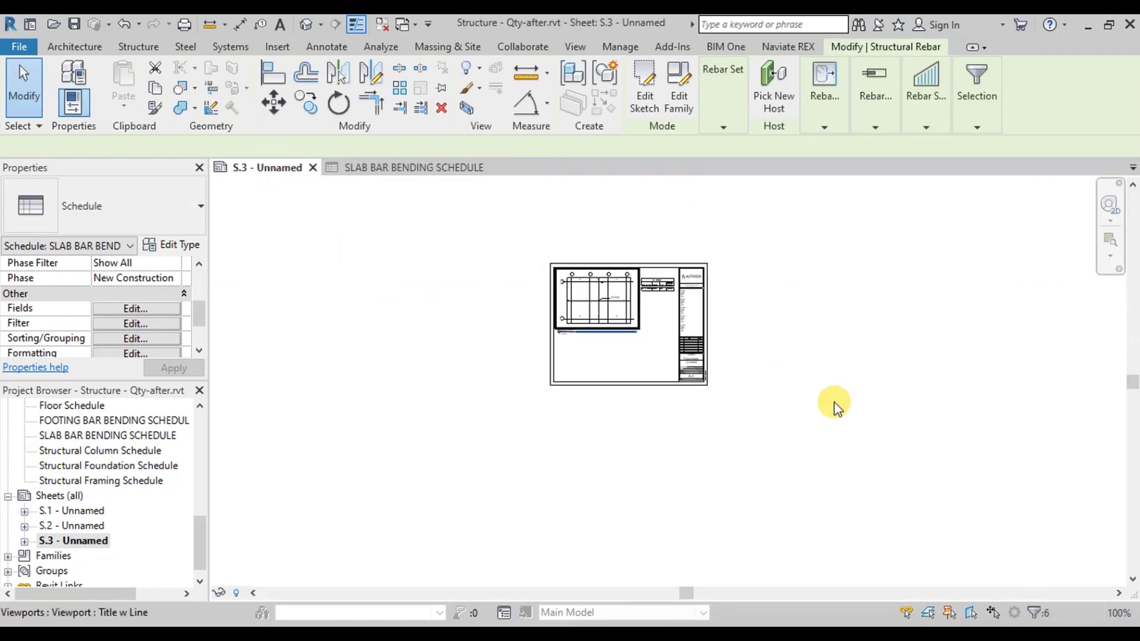
scroll(588, 357, "up", 2)
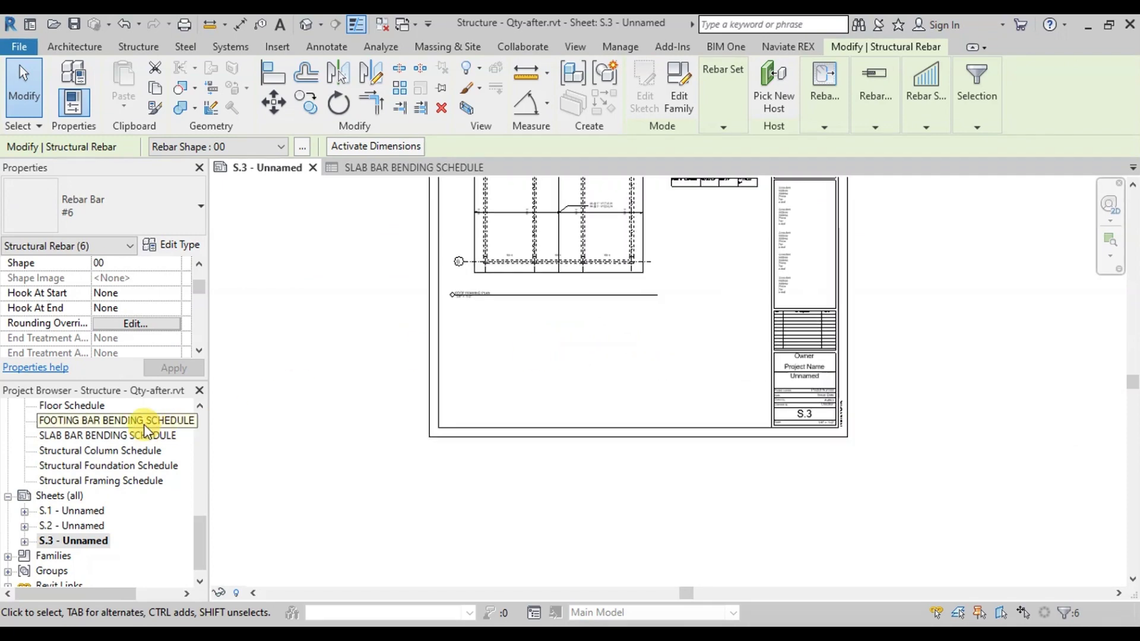
- Place the SLAB BAR BENDING SCHEDULE on S.3 beneath the roof framing plan
left_click_drag(97, 441, 471, 323)
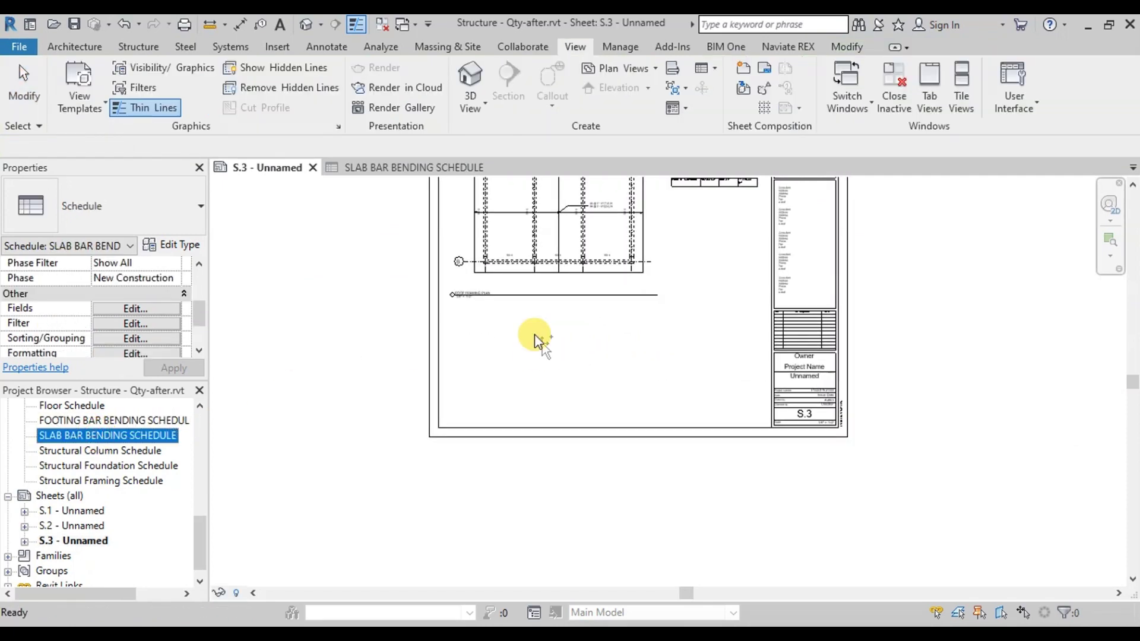
left_click_drag(540, 343, 535, 334)
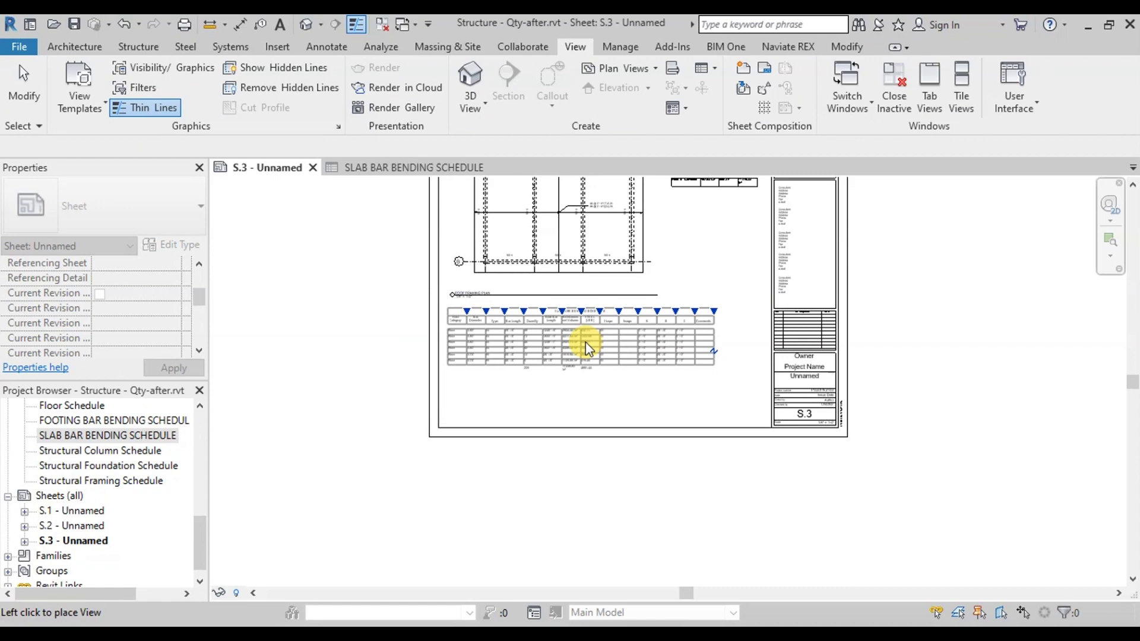
left_click(588, 348)
left_click(581, 400)
scroll(555, 315, "up", 1)
left_click(555, 314)
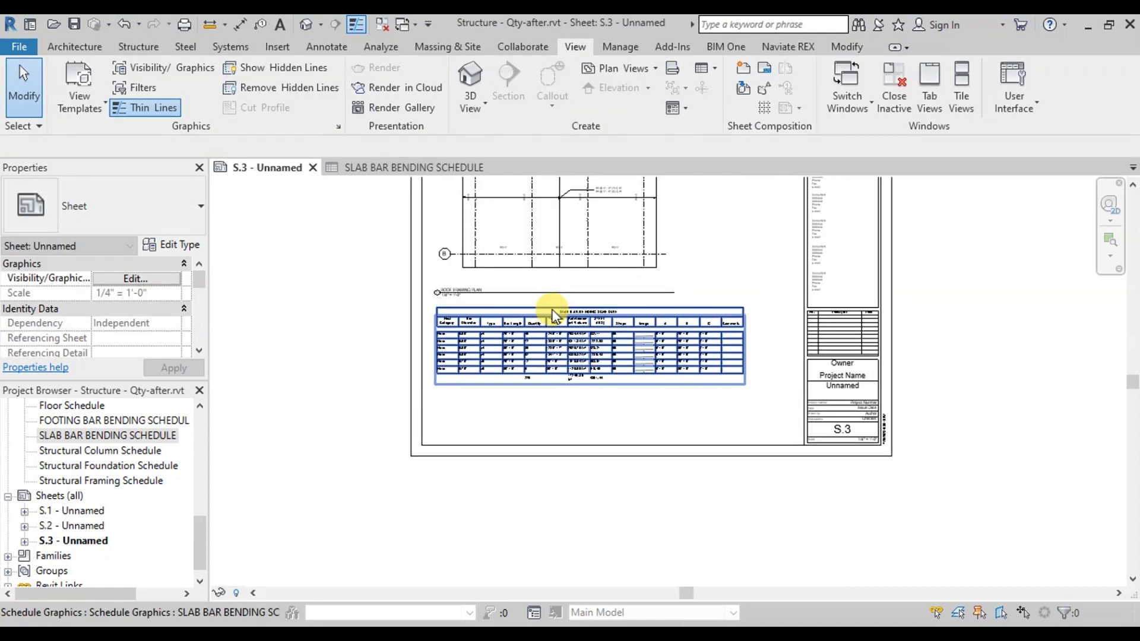
scroll(555, 314, "up", 3)
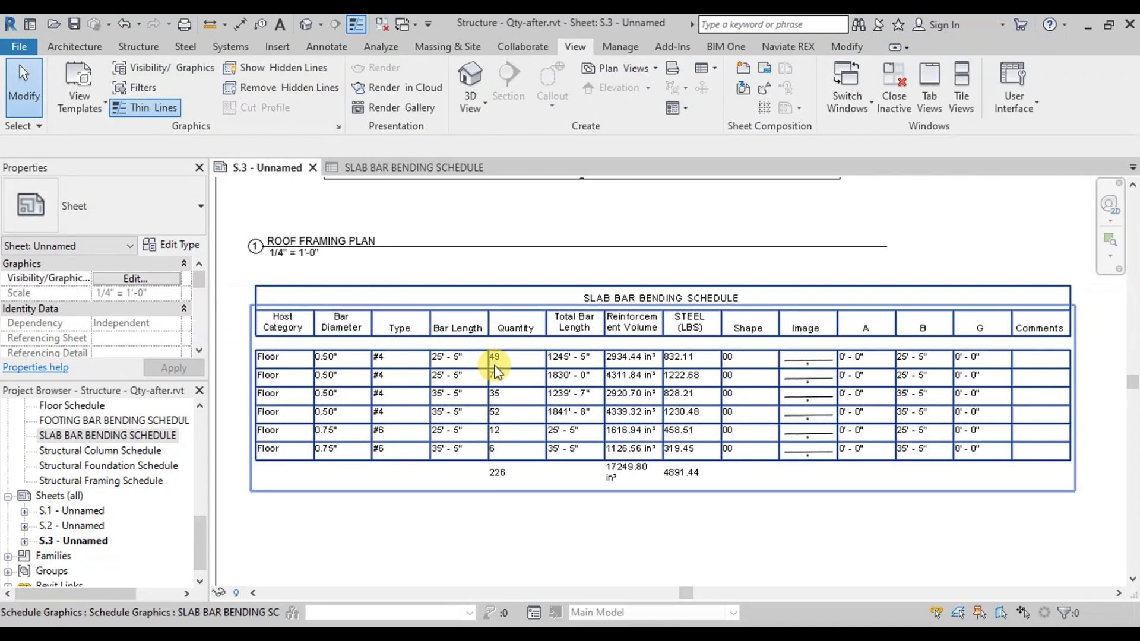
- Drag the SLAB BAR BENDING SCHEDULE's Image column wider so the bar shapes show larger
scroll(825, 371, "up", 3)
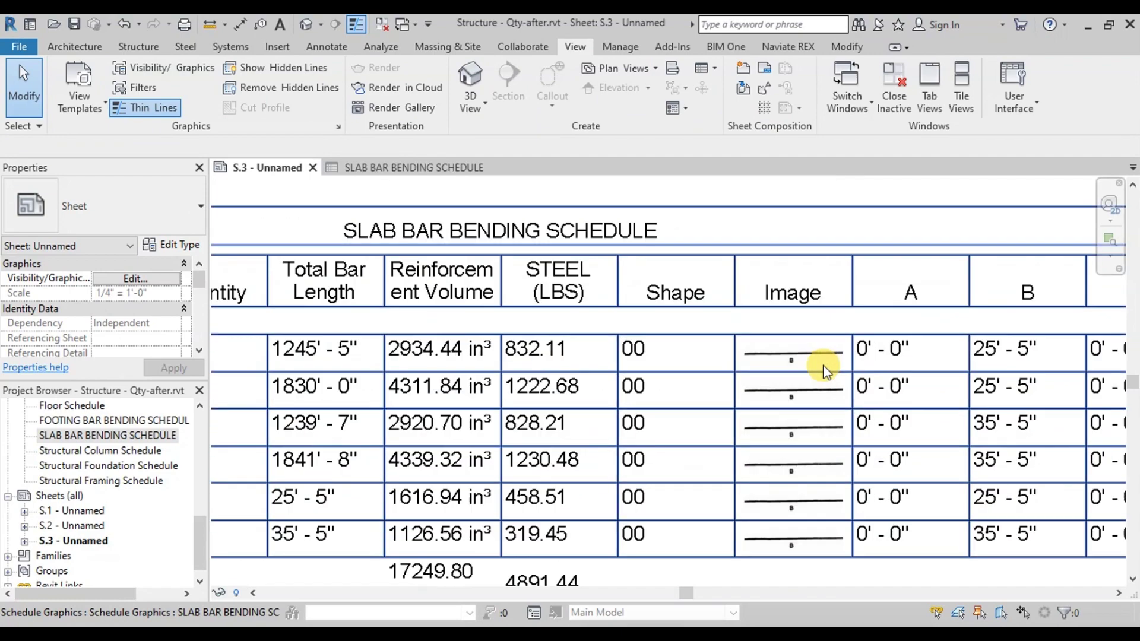
left_click(779, 272)
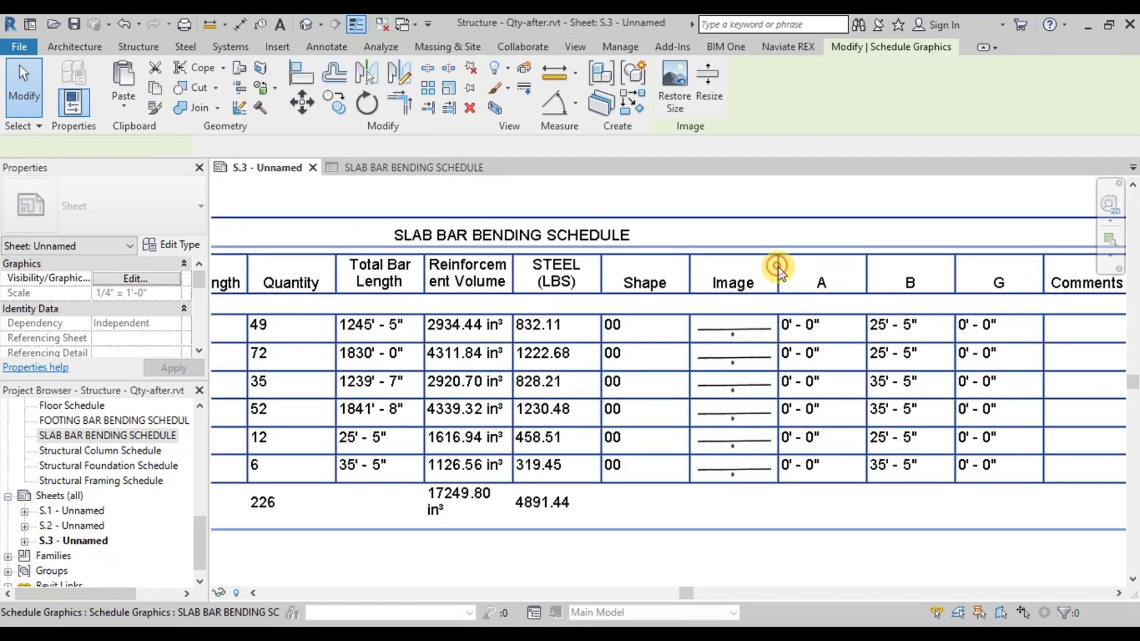
scroll(820, 255, "down", 3)
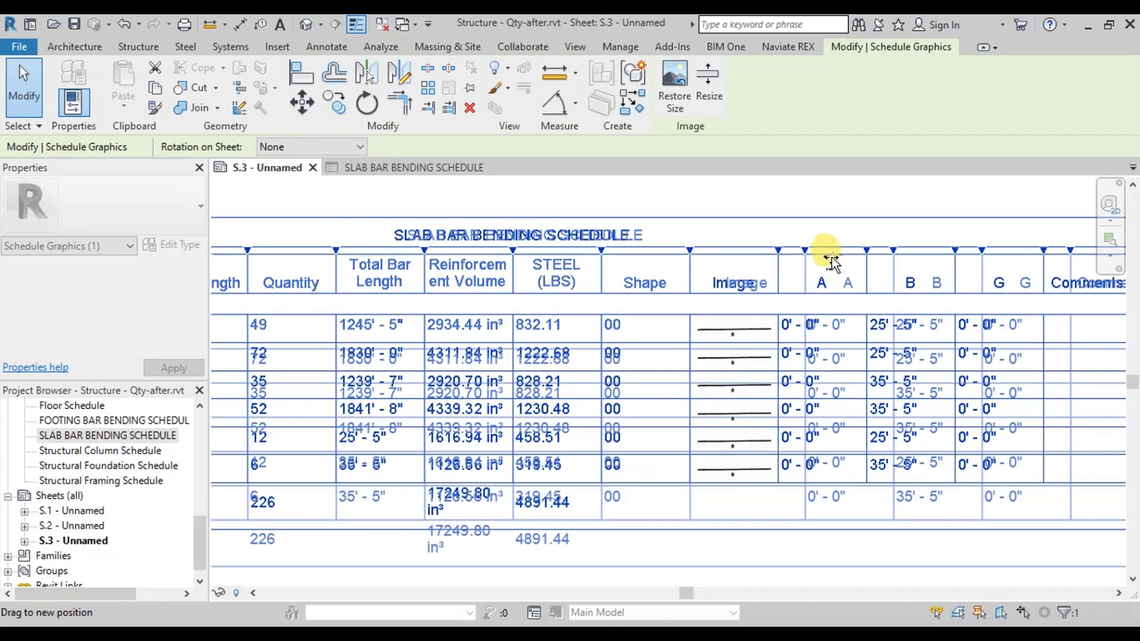
scroll(816, 299, "down", 2)
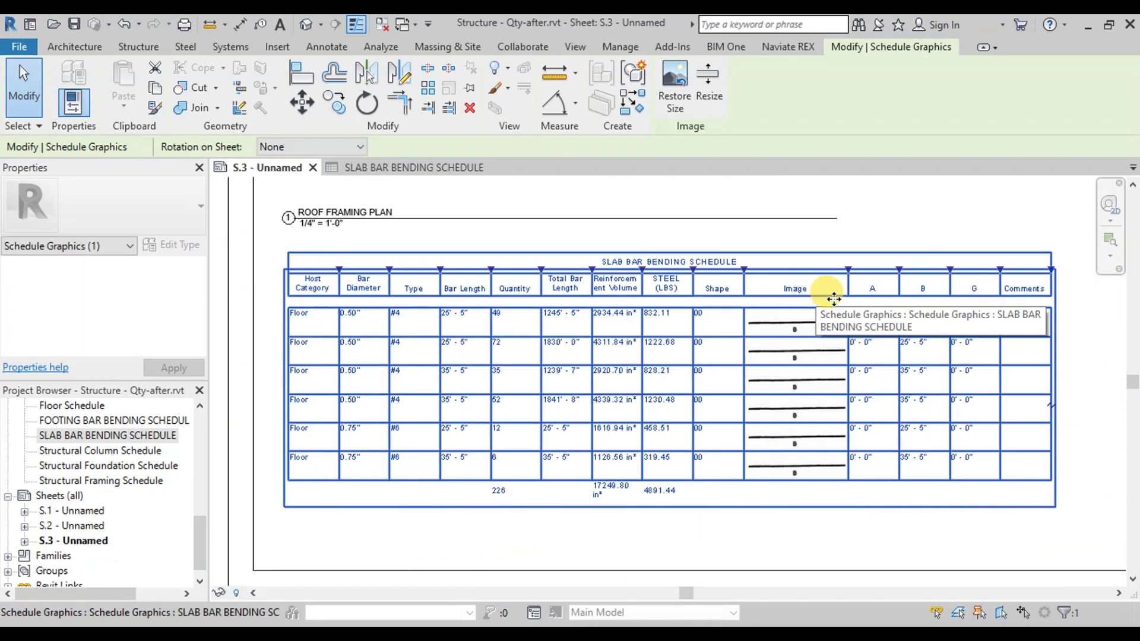
left_click(840, 522)
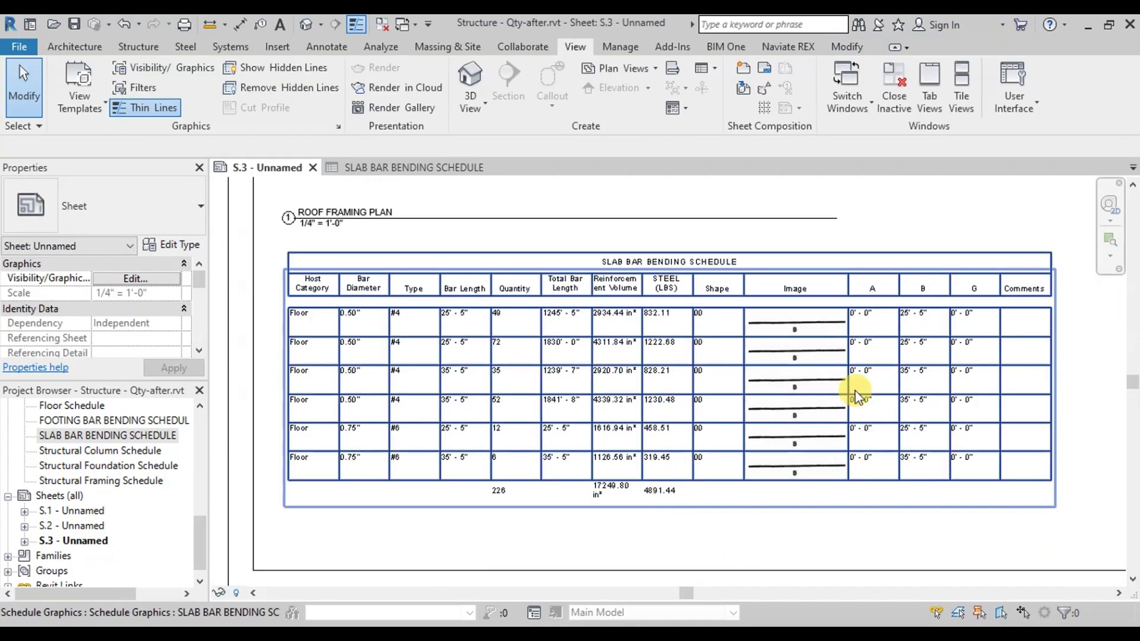
scroll(796, 378, "up", 3)
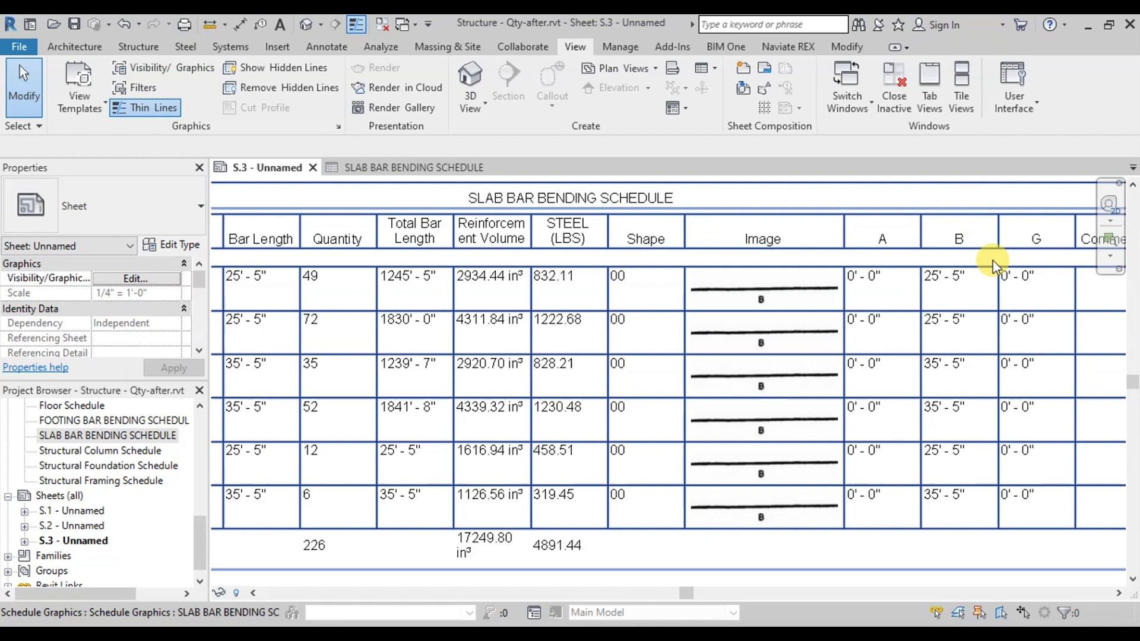
scroll(848, 307, "down", 1)
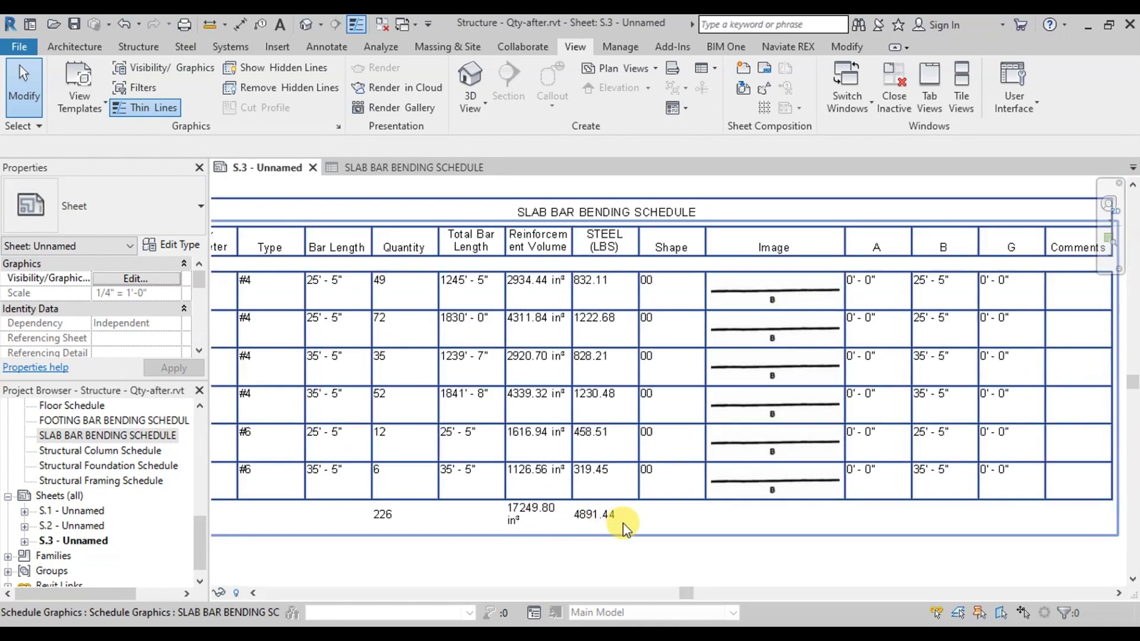
scroll(653, 451, "down", 5)
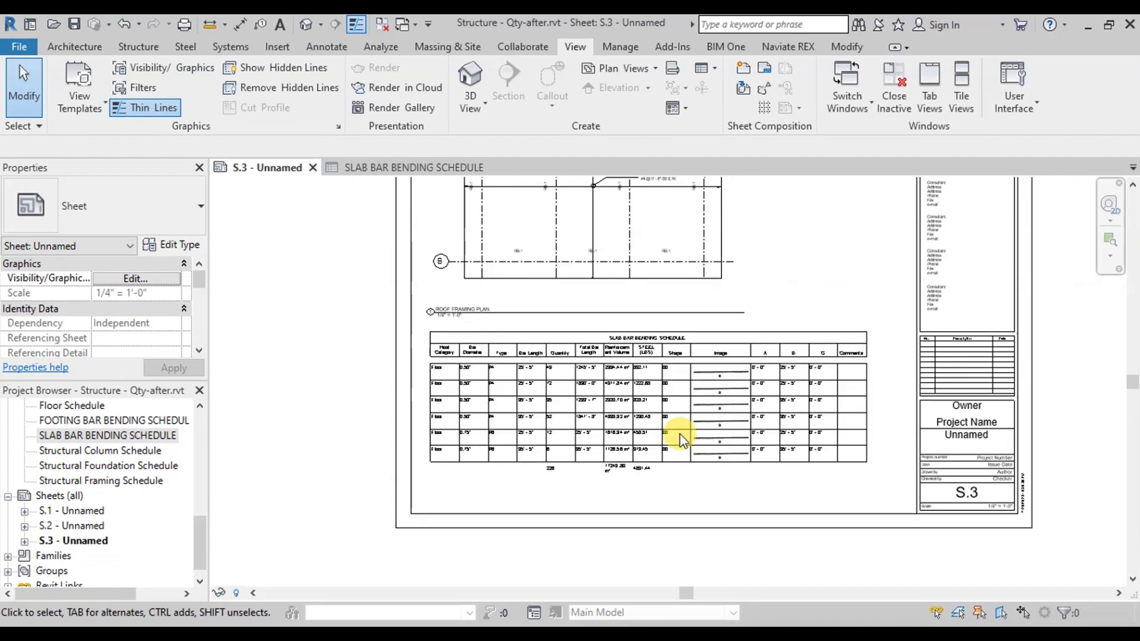
scroll(779, 255, "up", 1)
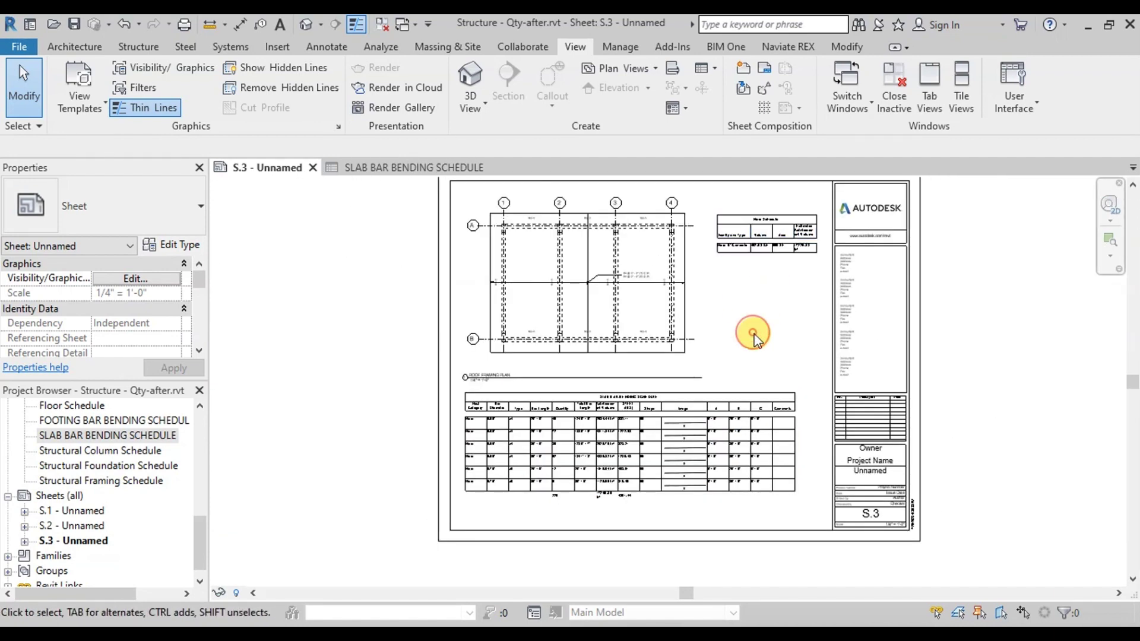